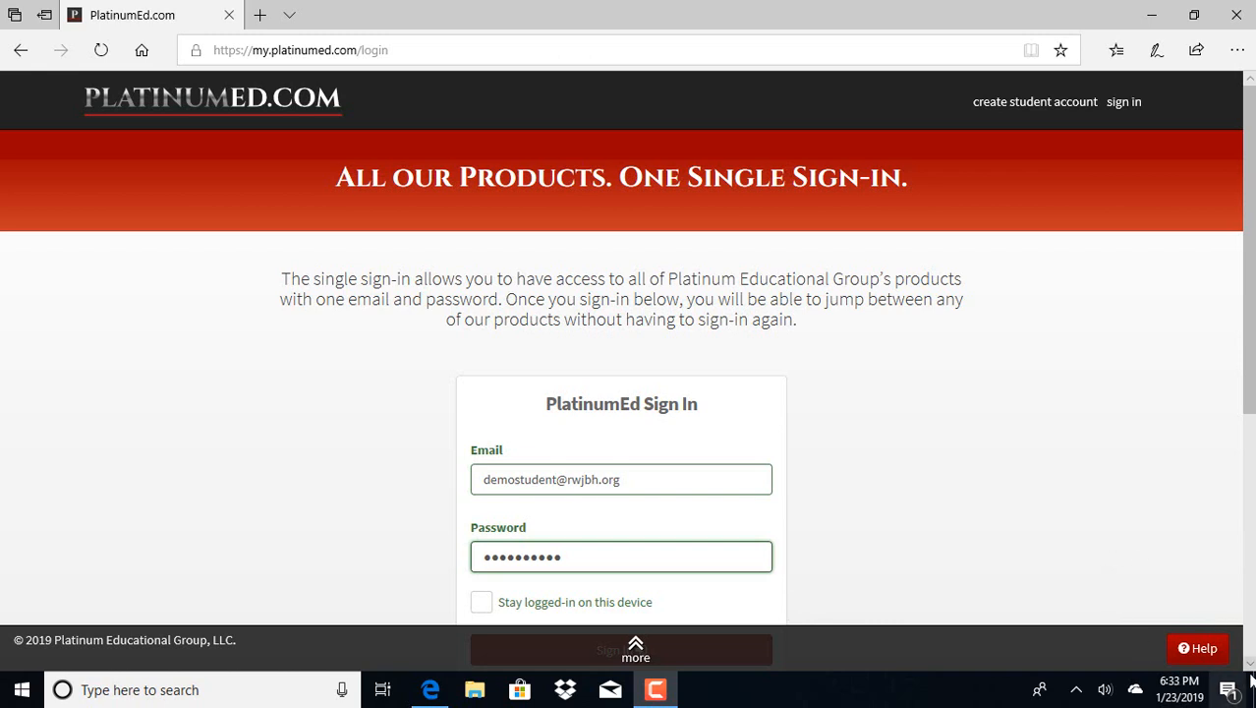
Sign in with the filled-in account and open the PlatinumPlanner role Student - Somerset January 2019-April 2019
scroll(1250, 669, "down", 3)
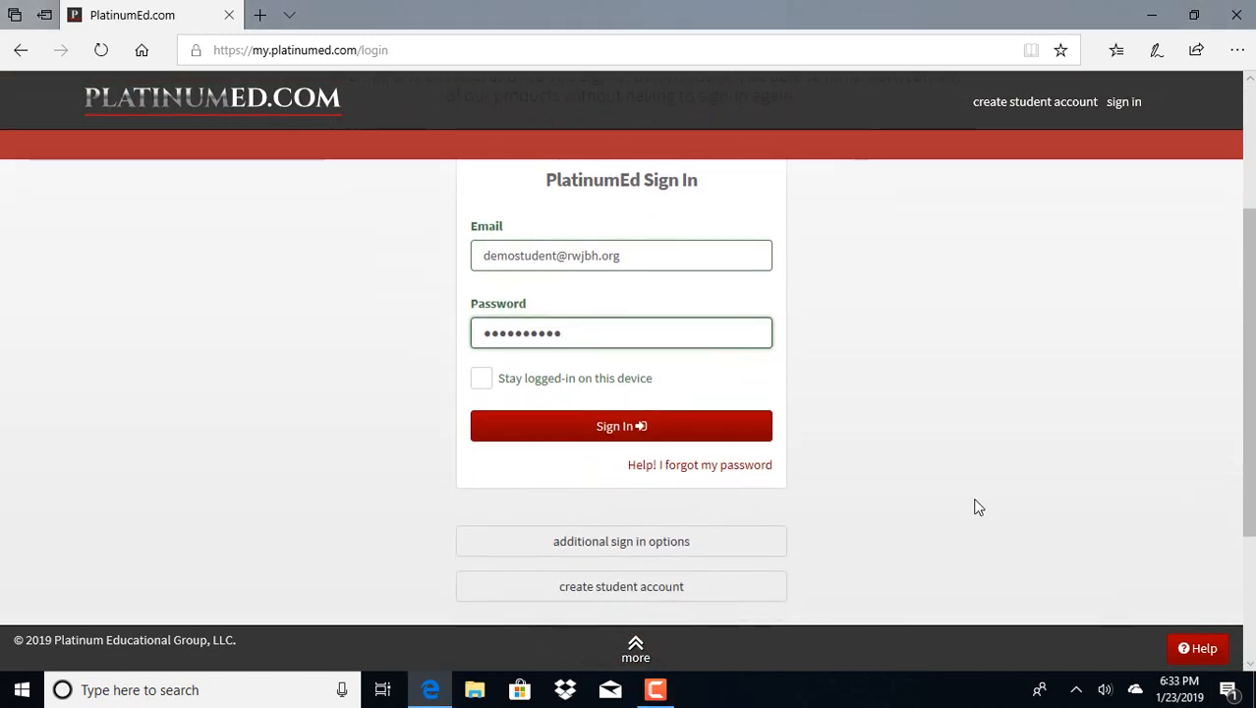
left_click(694, 428)
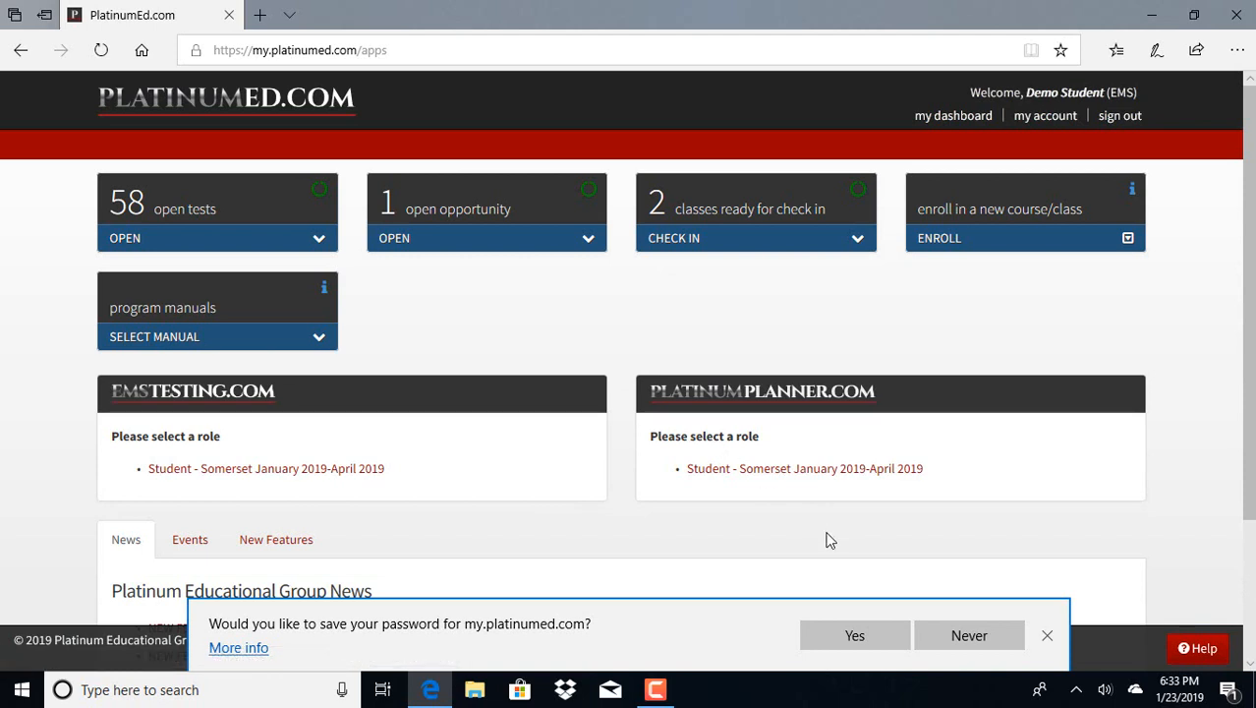
left_click(805, 472)
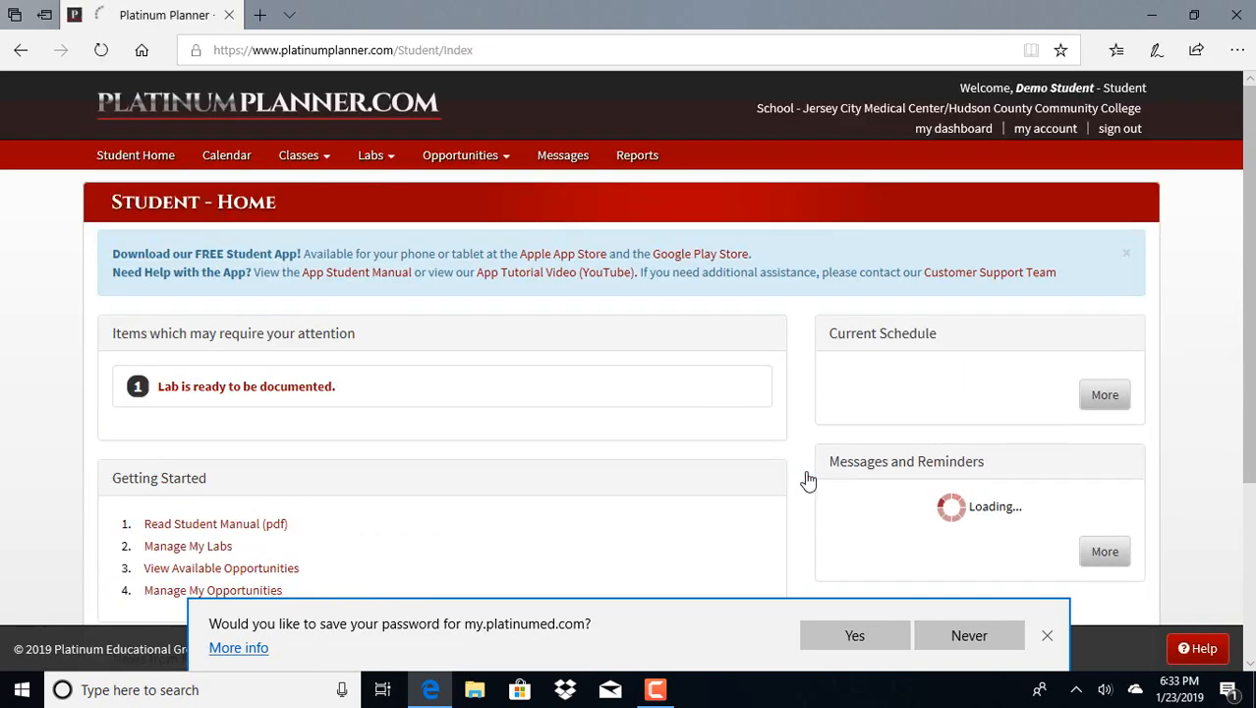
From My Labs, create a new lab named CPAP for the class Labs - Somerset Jan.-Apr. 2019
left_click(390, 157)
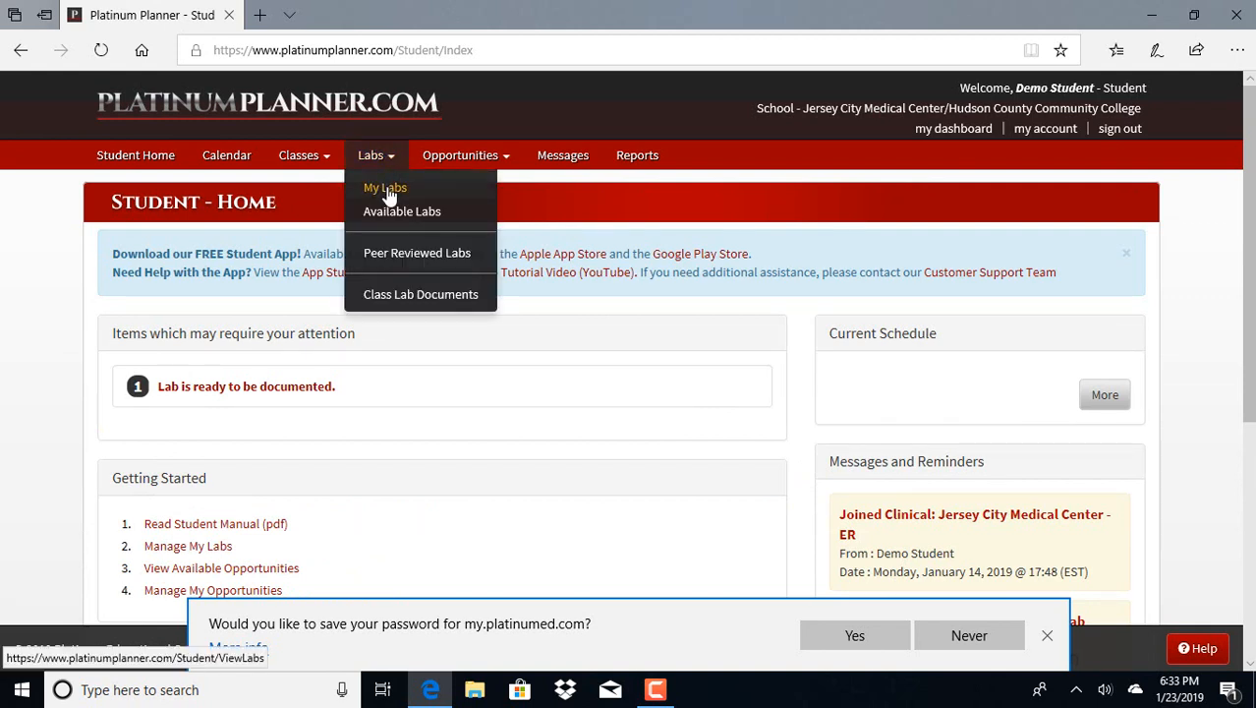
left_click(386, 187)
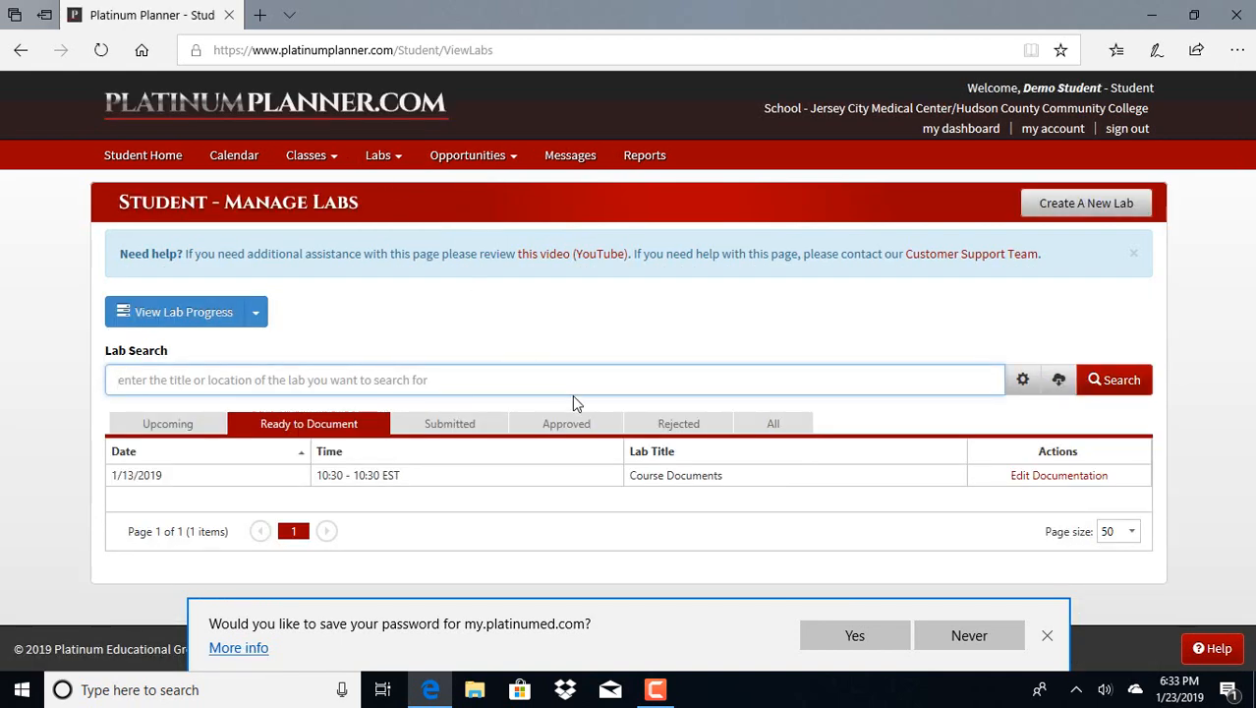
left_click(1082, 206)
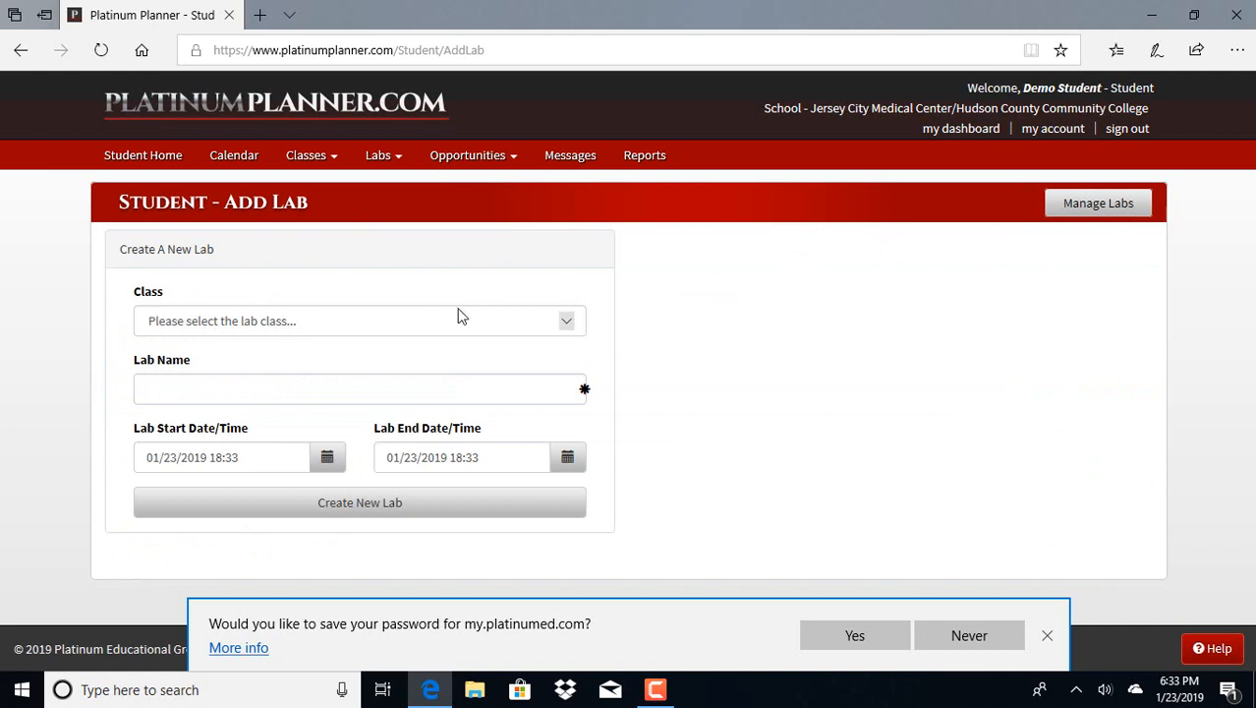
left_click(458, 315)
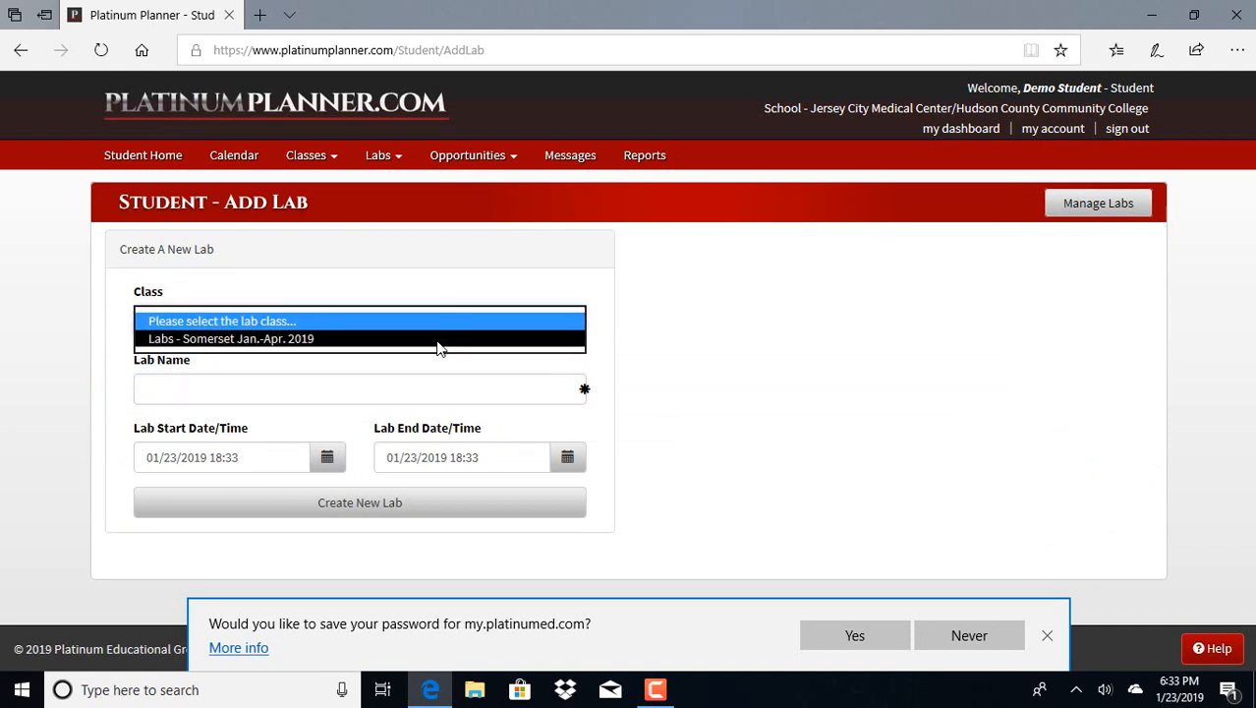
left_click(440, 346)
left_click(398, 394)
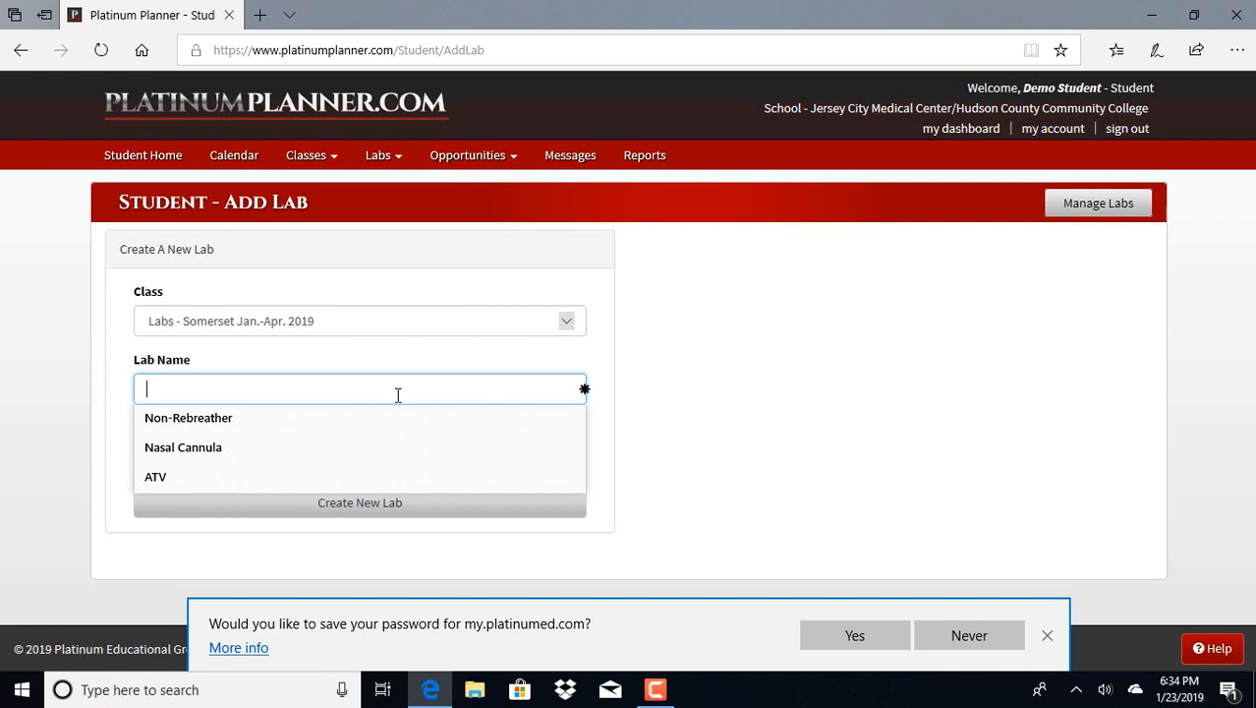
type("CPAP")
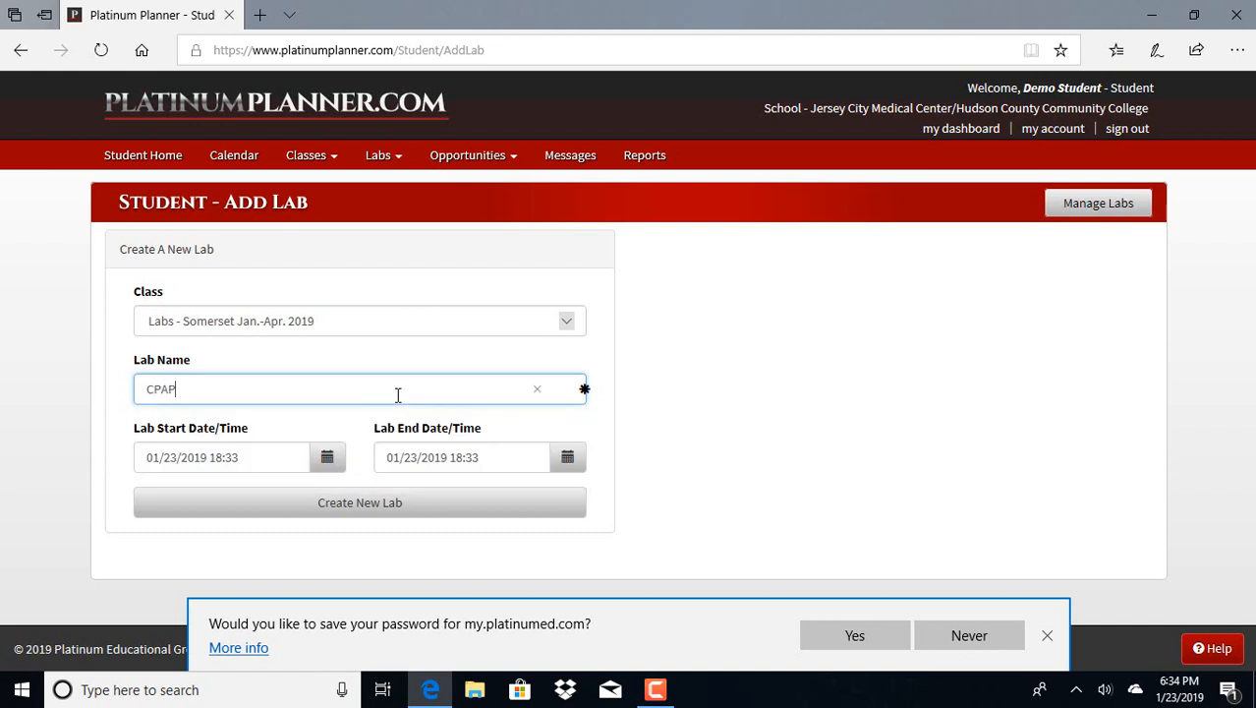
left_click(389, 515)
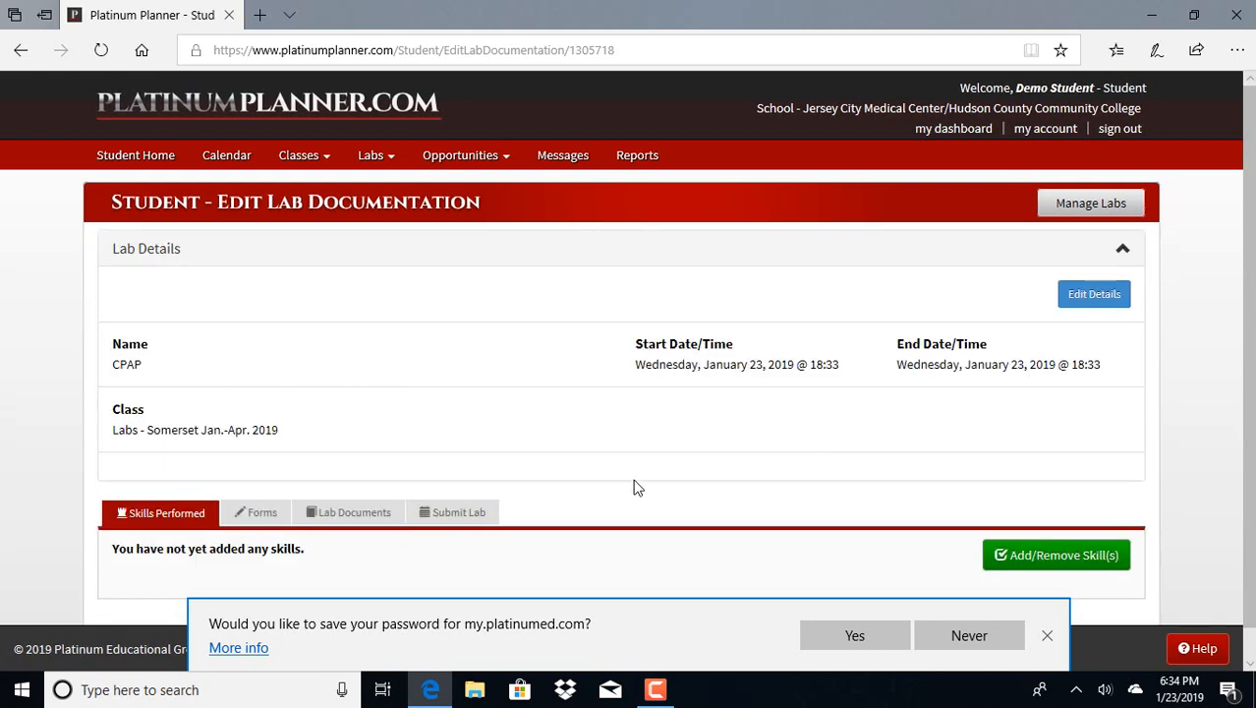
Add the BiPAP-CPAP skill to the lab from all skill groupings, dismissing the browser's save-password prompt
scroll(636, 488, "down", 1)
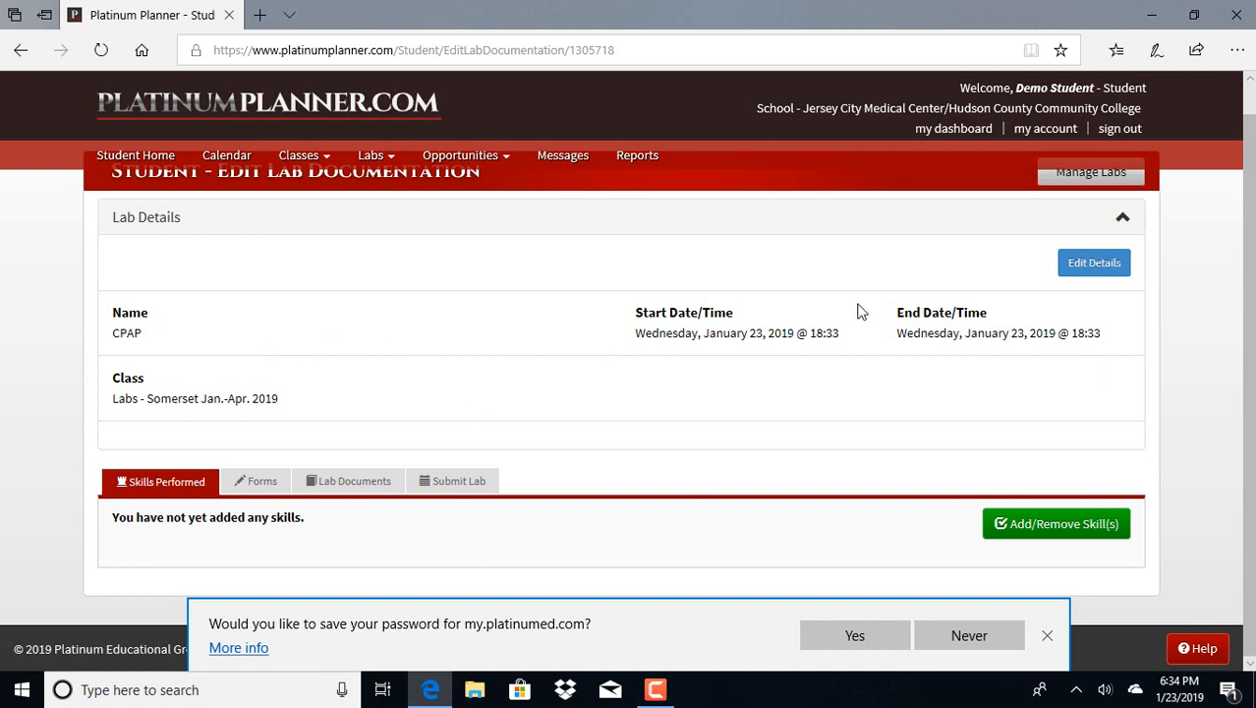
left_click(1045, 529)
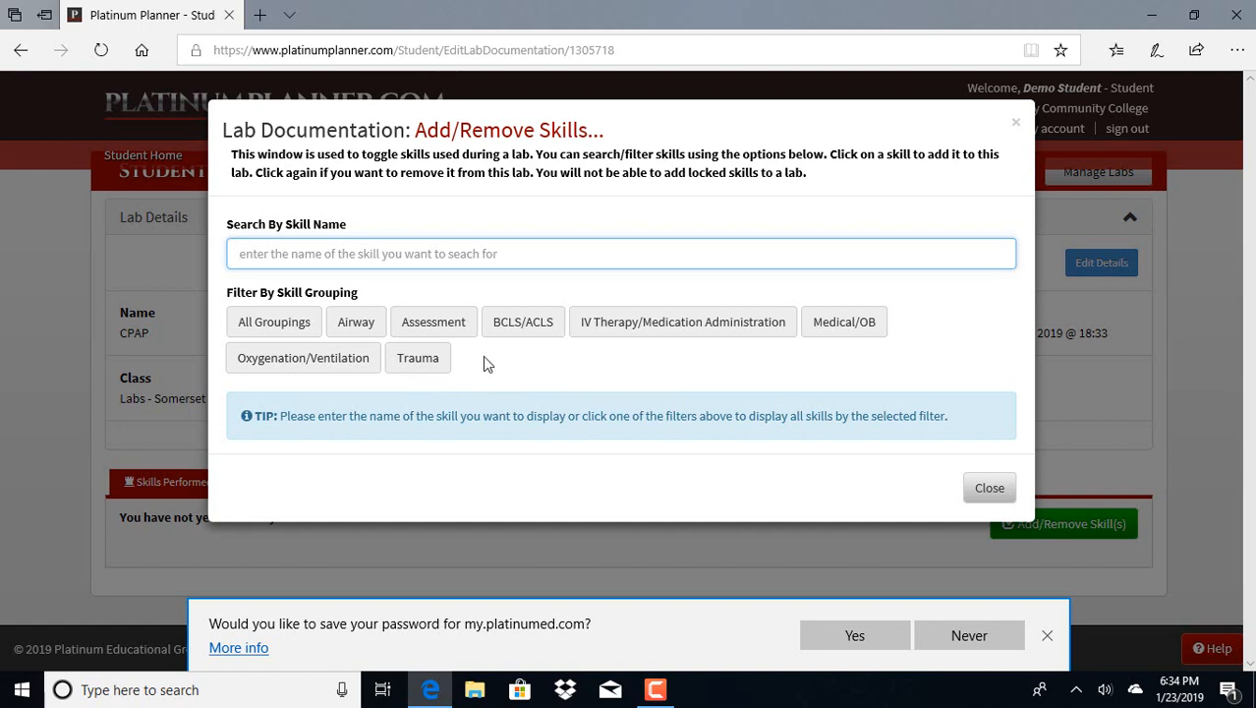
left_click(296, 336)
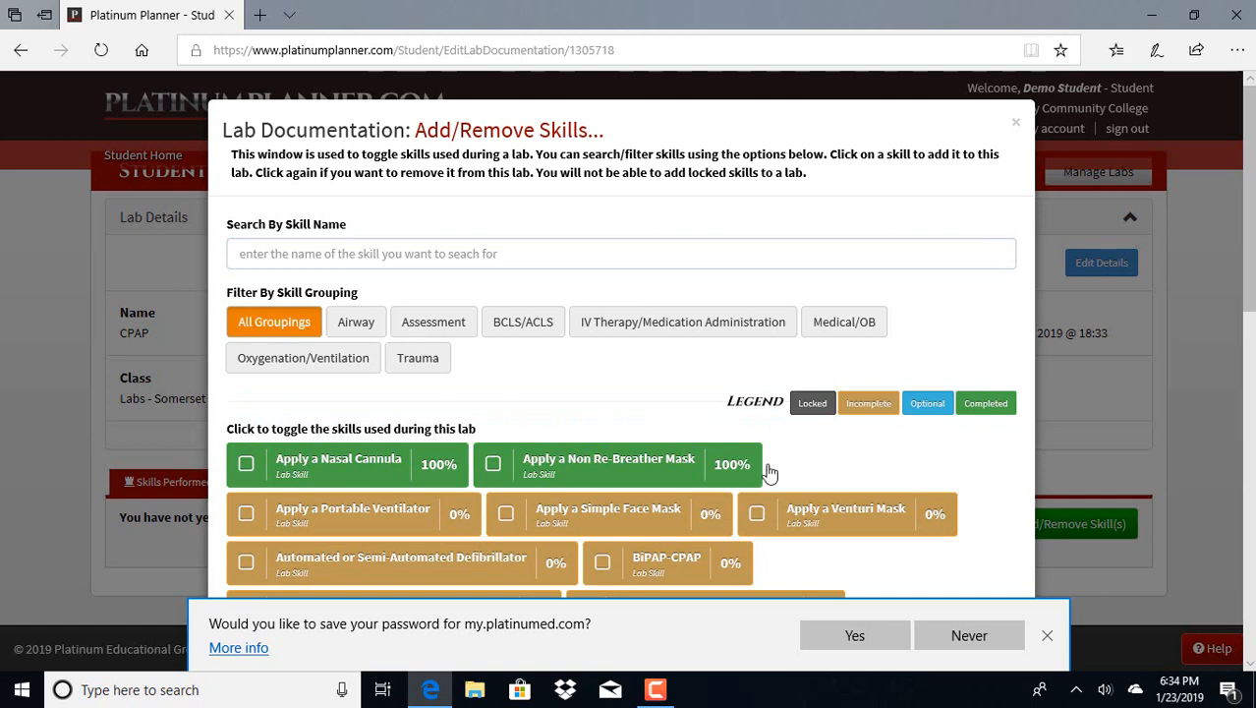
scroll(826, 445, "down", 2)
scroll(824, 440, "down", 2)
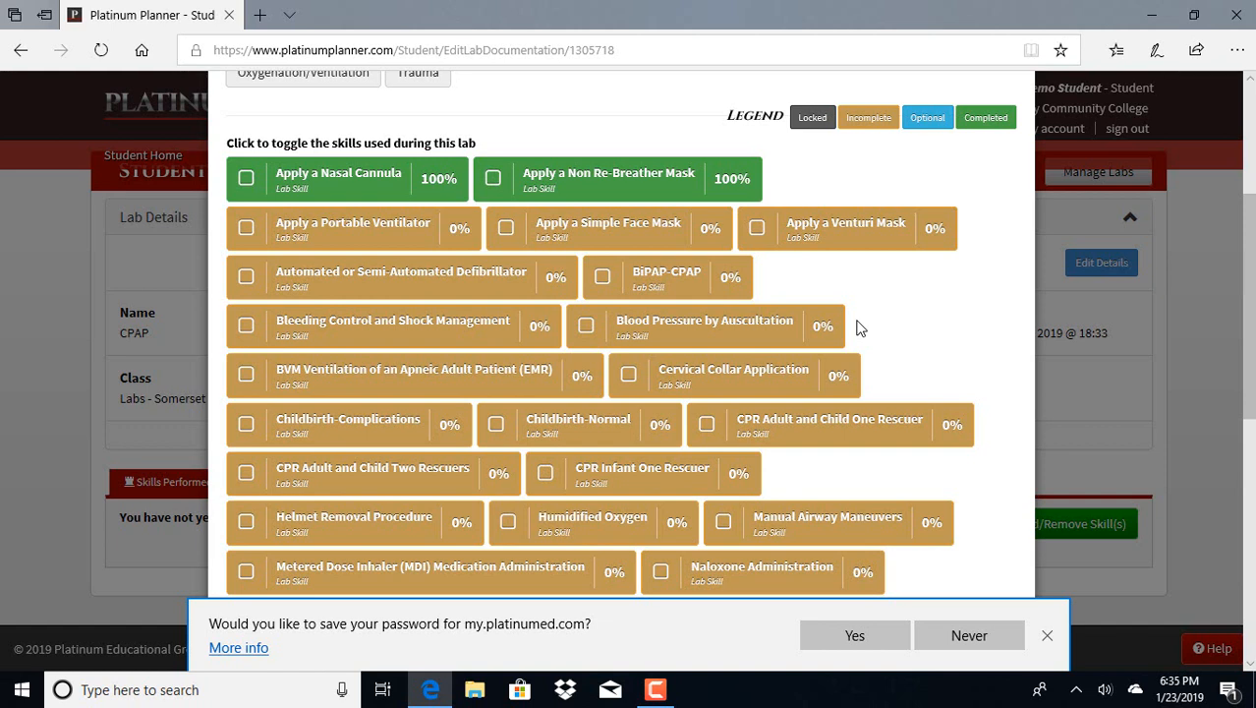
left_click(602, 279)
scroll(924, 357, "down", 1)
scroll(924, 357, "down", 5)
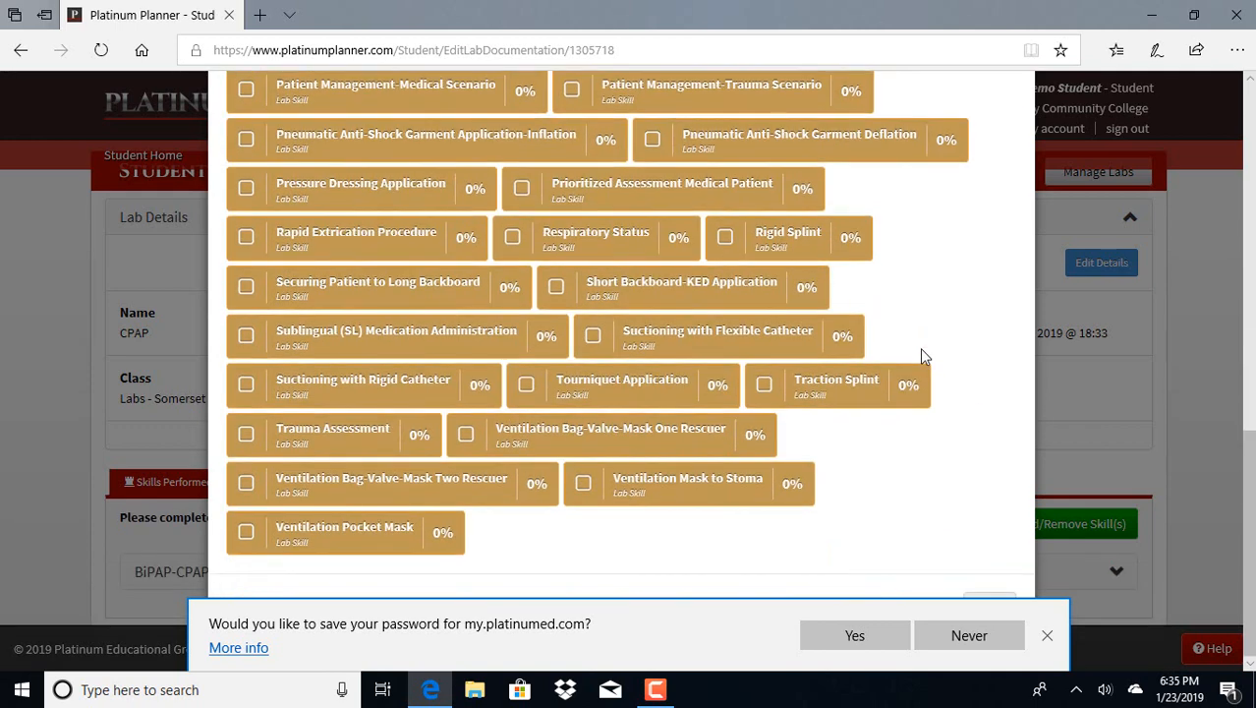
left_click(1048, 639)
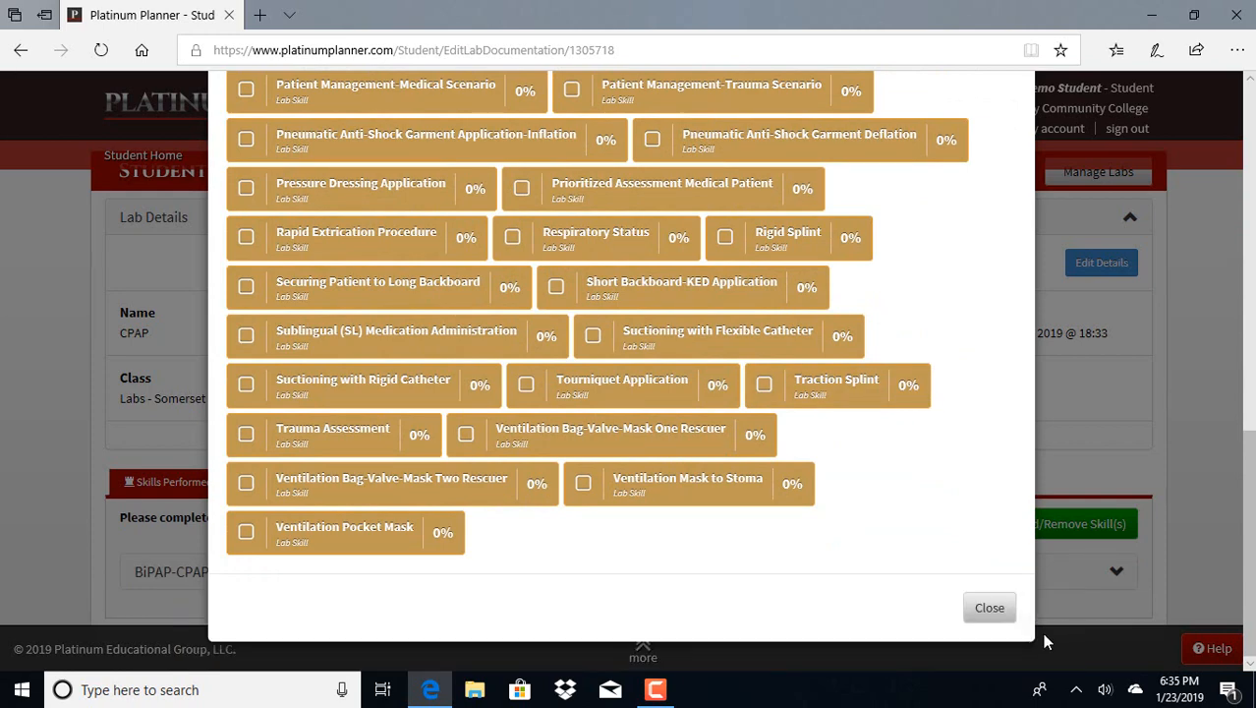
left_click(996, 609)
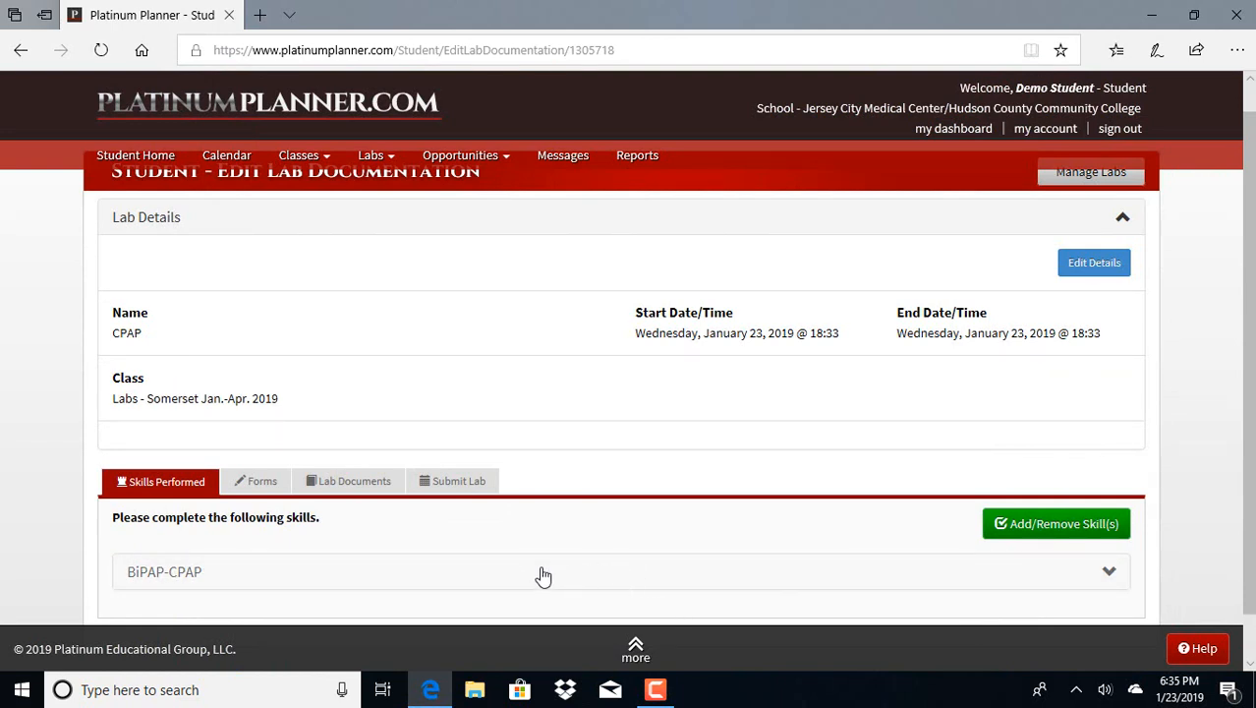
Start a new attempt for the BiPAP-CPAP skill and view its Age and Patient Type options
left_click(1095, 578)
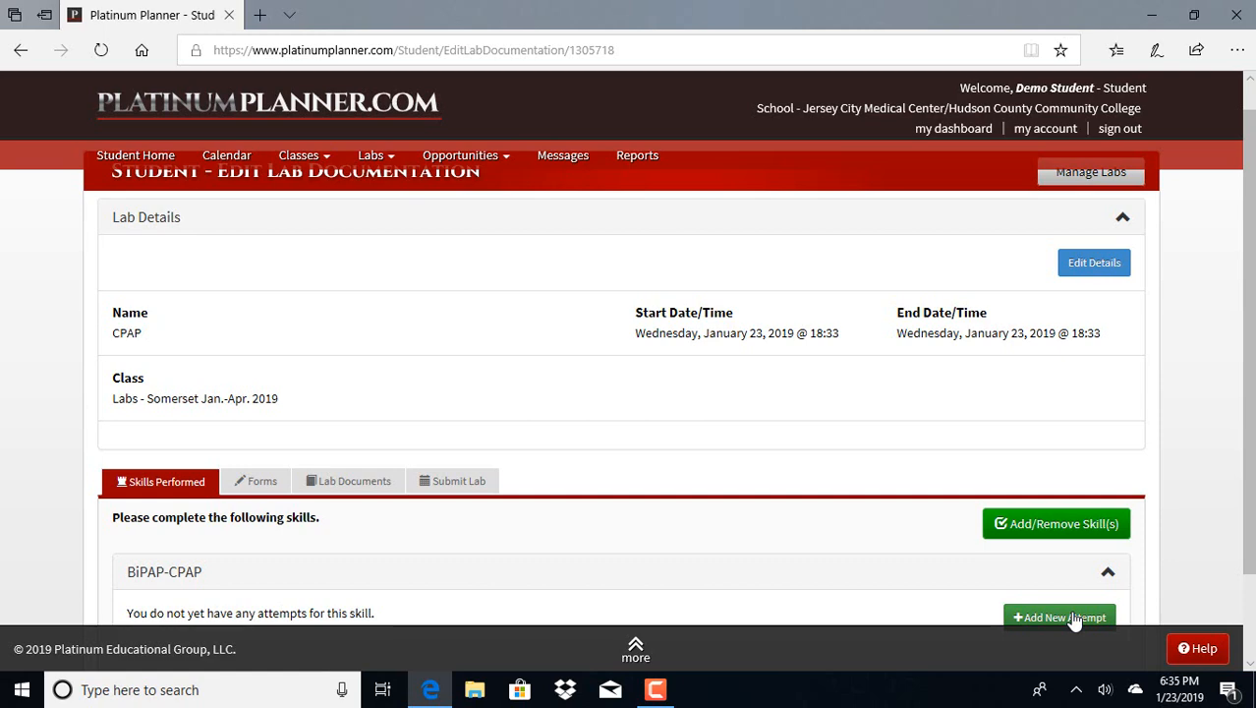
left_click(1075, 619)
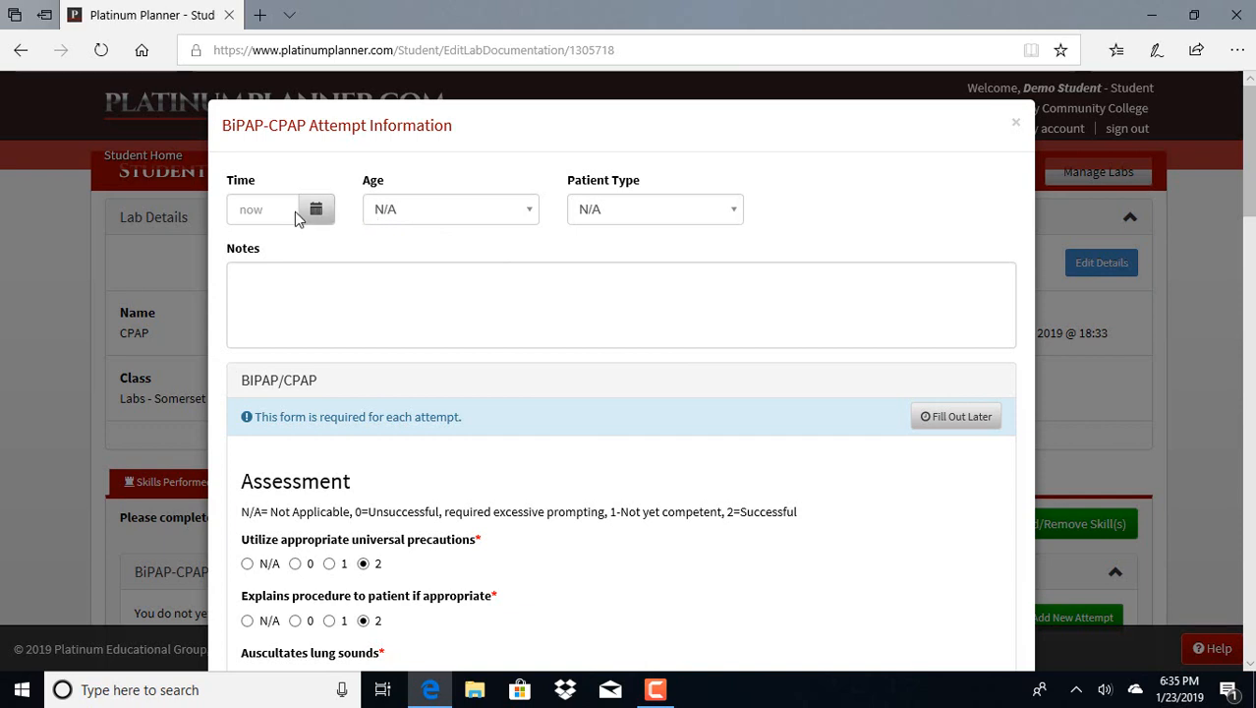
left_click(527, 218)
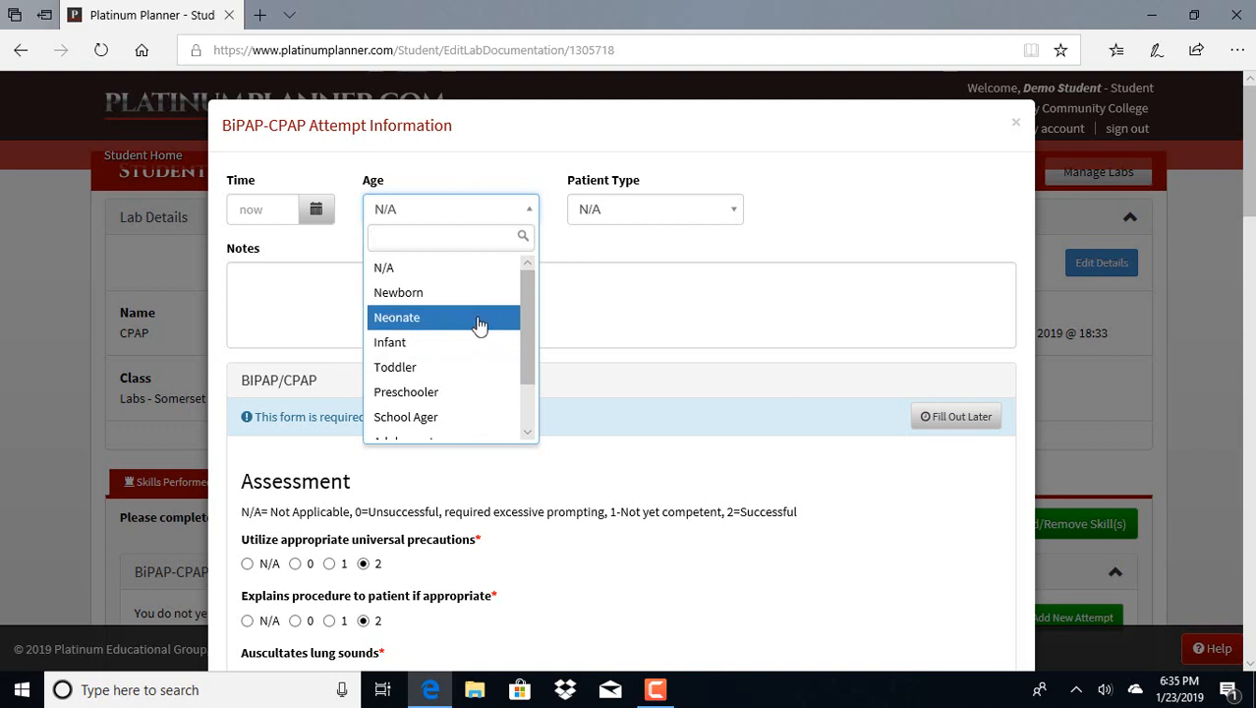
left_click(692, 227)
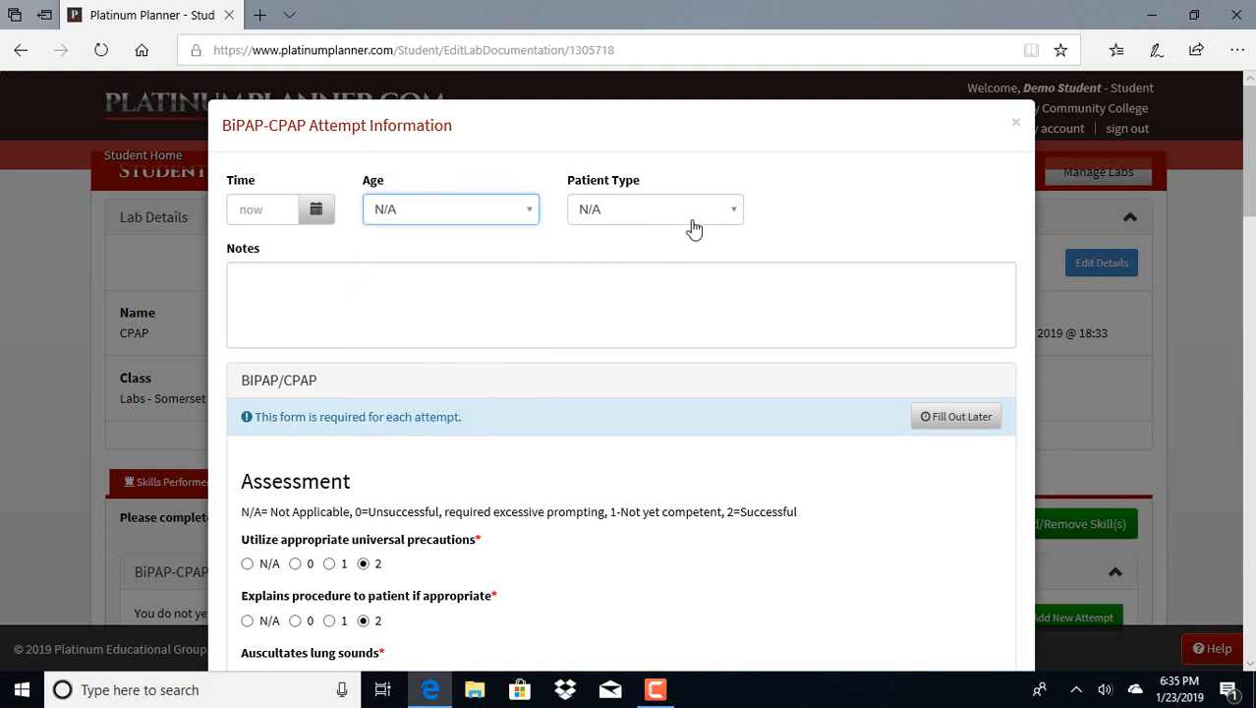
left_click(728, 221)
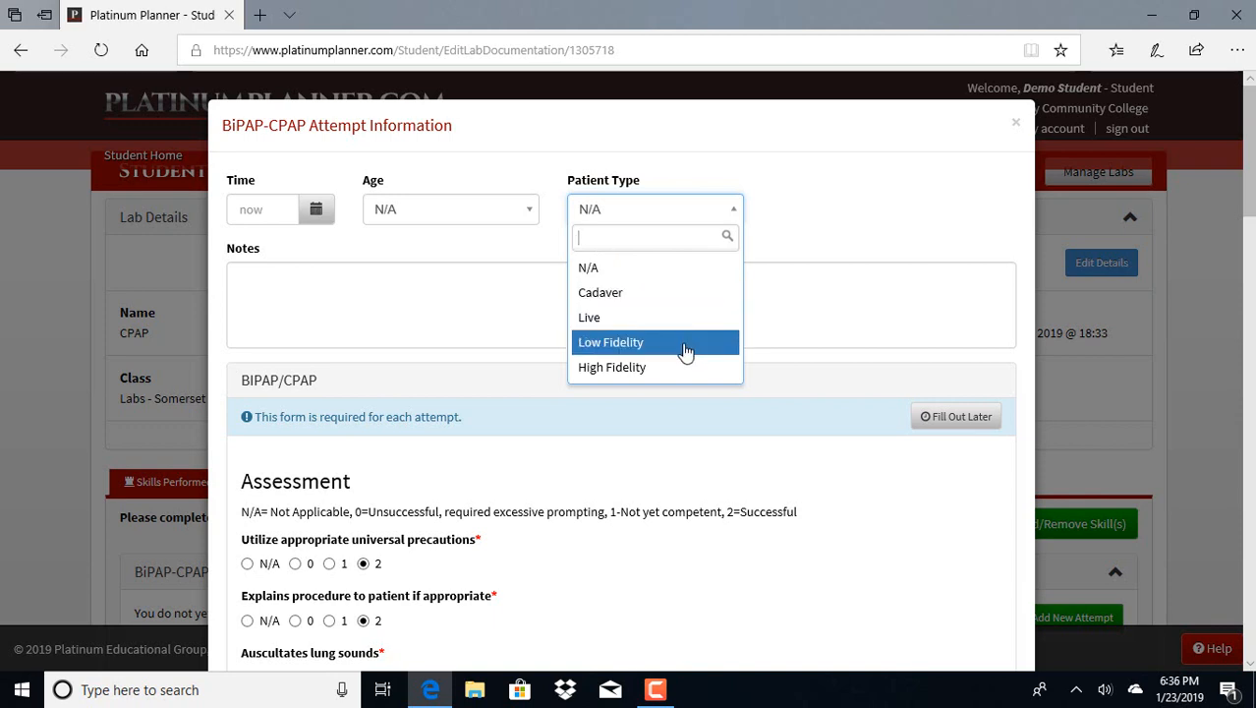
Enter "Scenario #1, 19 y/o with difficulty breathing" as the attempt's notes
left_click(389, 282)
left_click(389, 281)
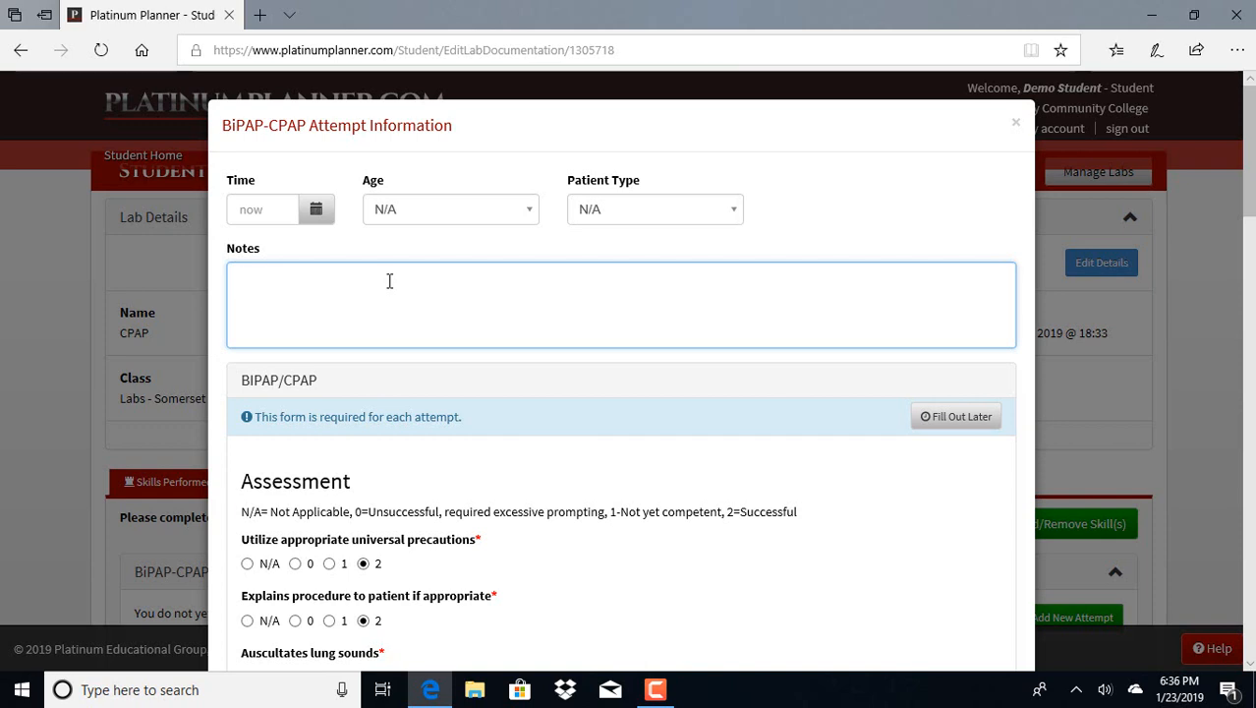
type("Scenar")
type("#1")
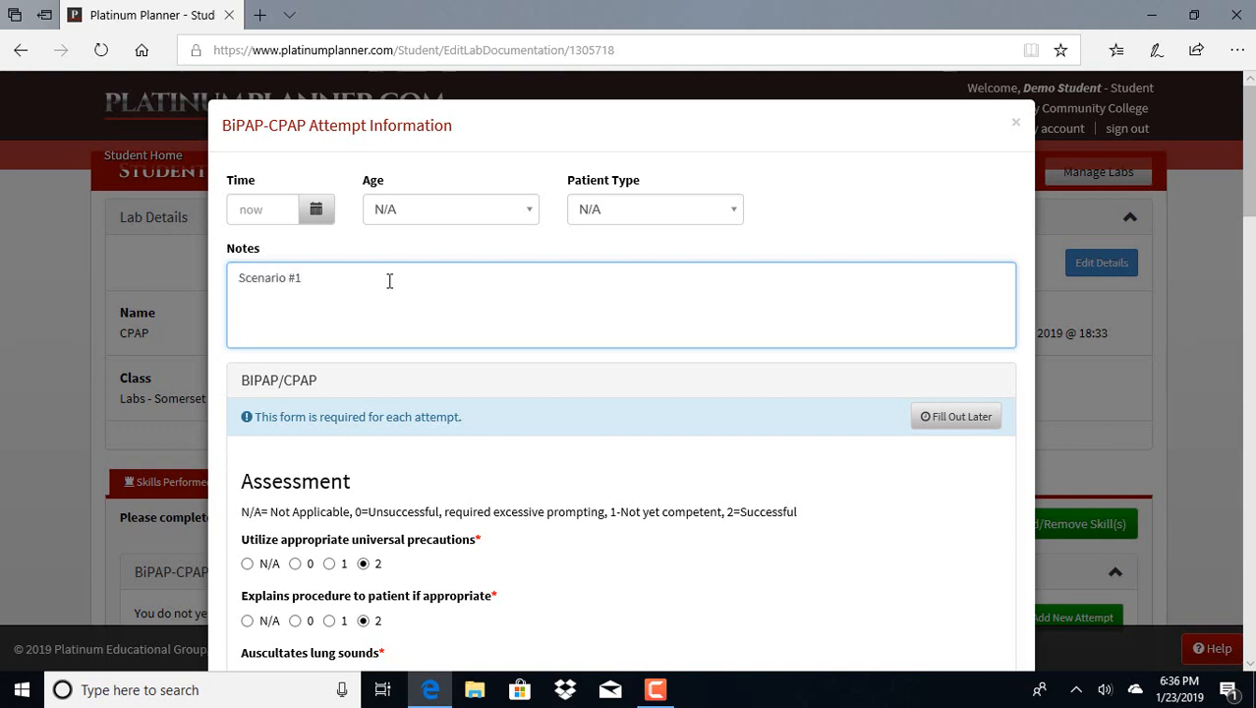
type(", 19 ya")
key("BackSpace")
type(";o")
key("BackSpace")
key("BackSpace")
key("BackSpace")
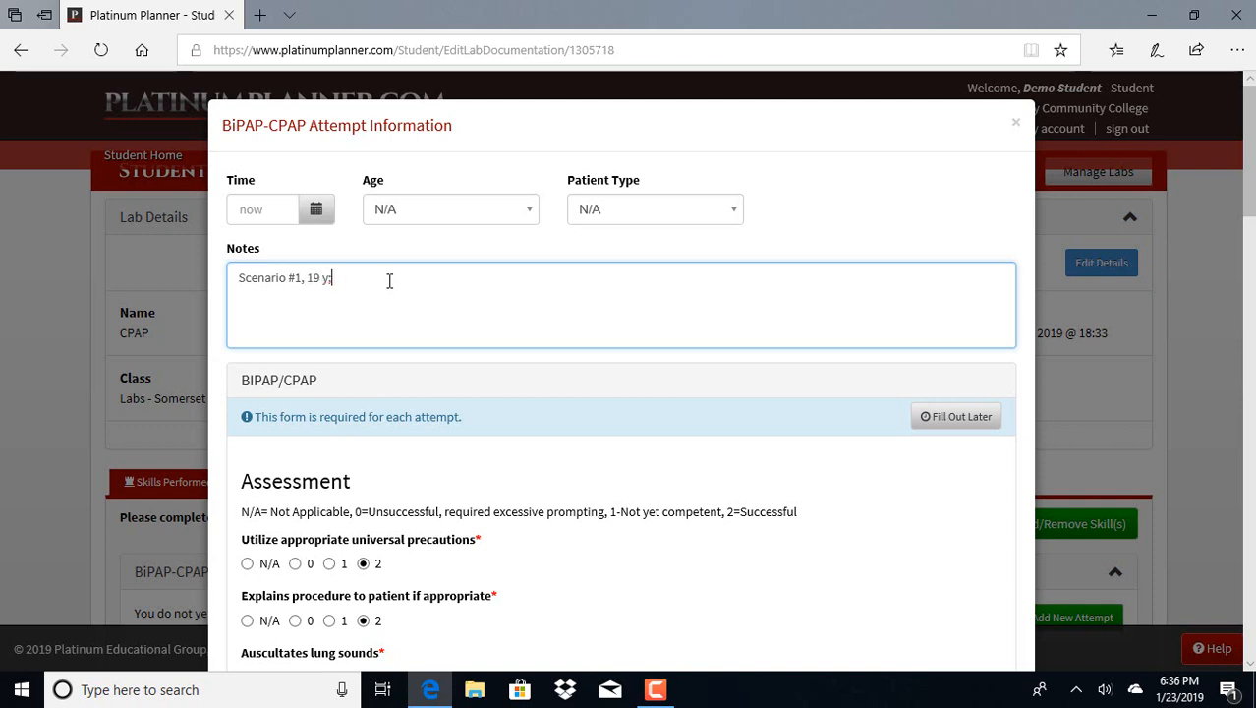
type("y/o w")
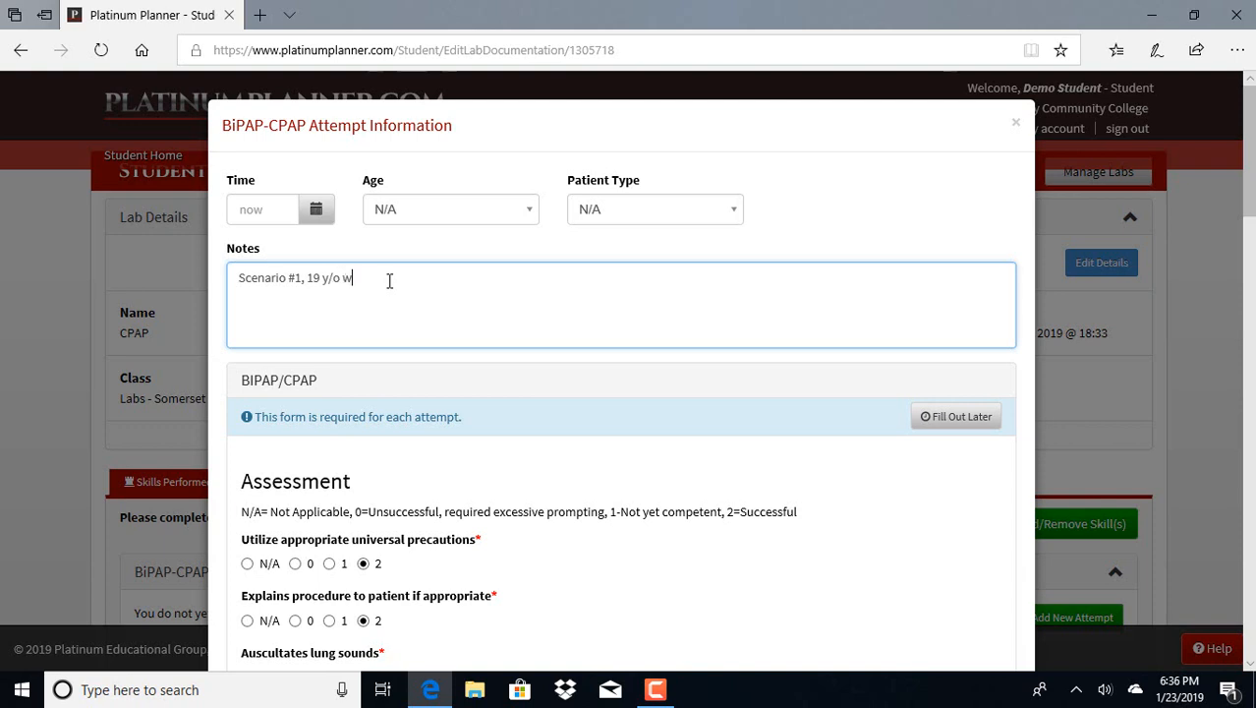
type("ith difficulty breathing")
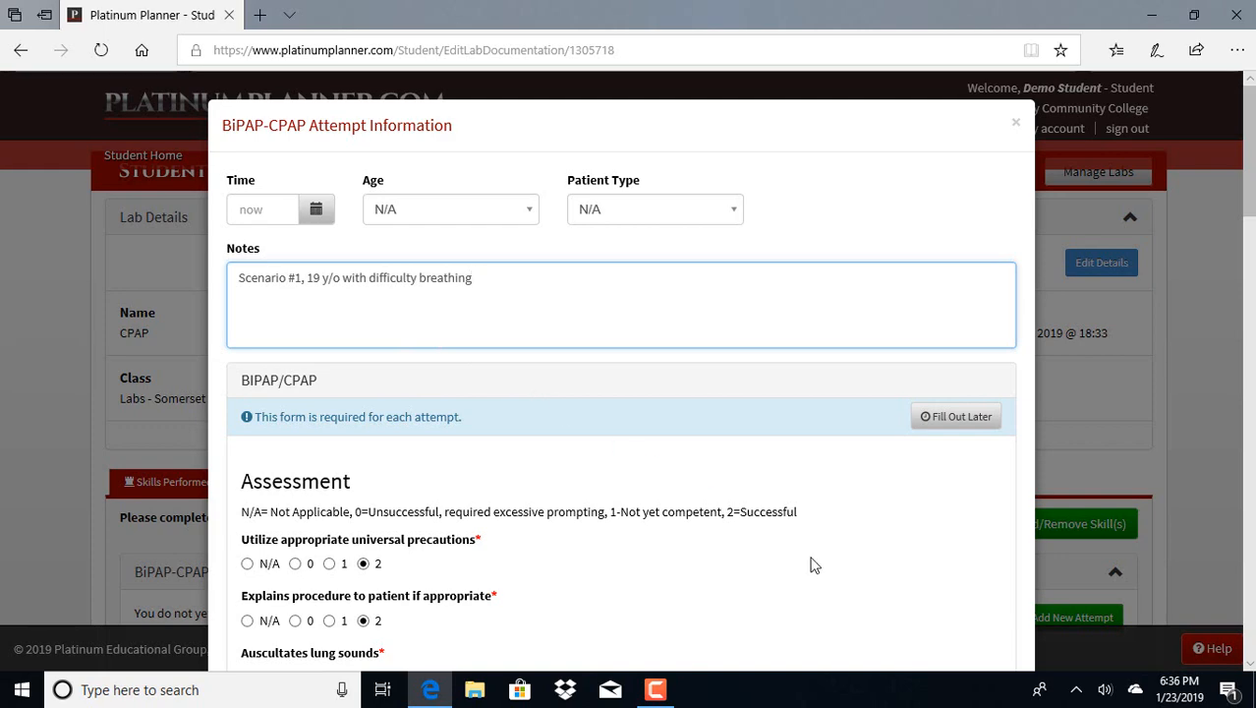
Review the BIPAP/CPAP form's rated assessment items, Critical Criteria and Pass/Fail options
scroll(814, 565, "down", 4)
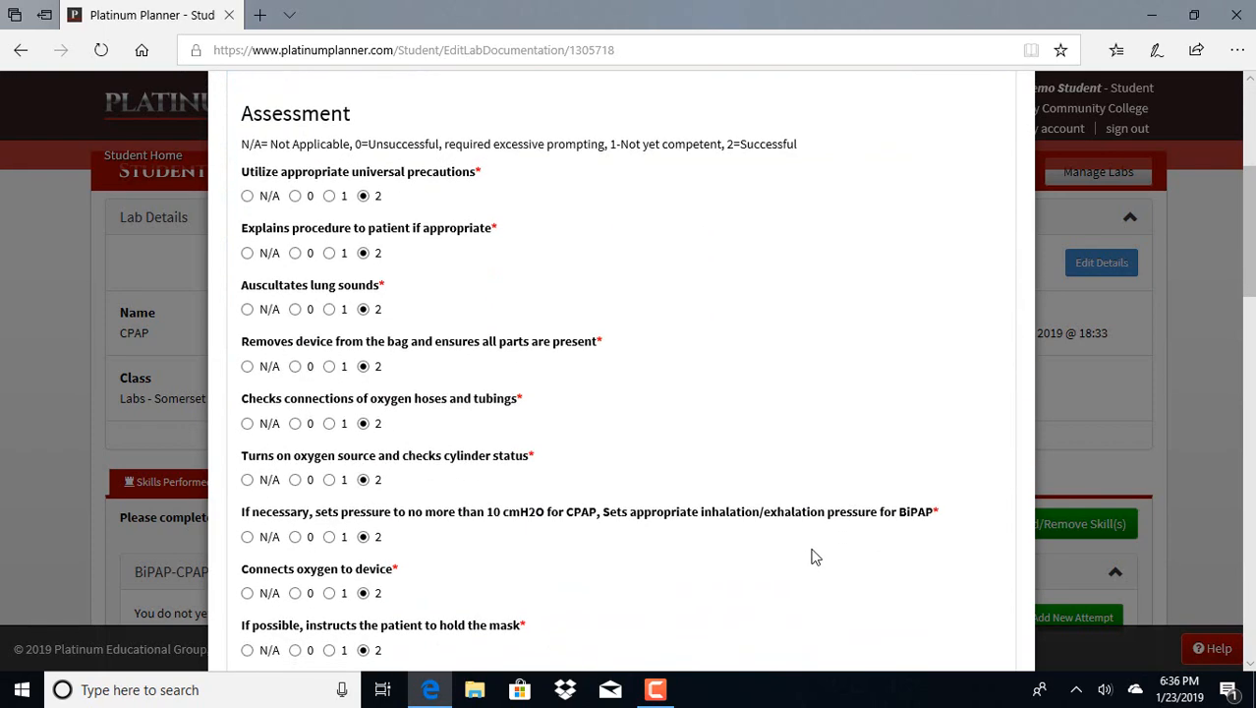
scroll(815, 557, "up", 1)
scroll(815, 557, "down", 1)
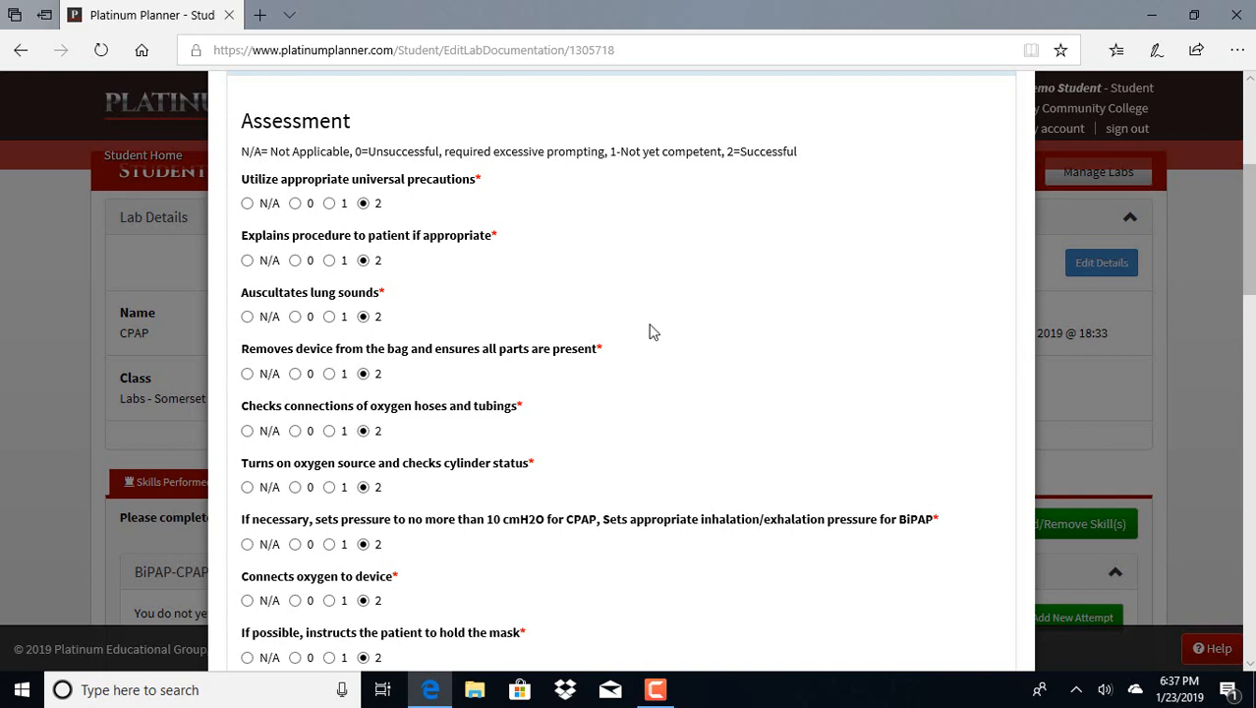
scroll(649, 332, "down", 6)
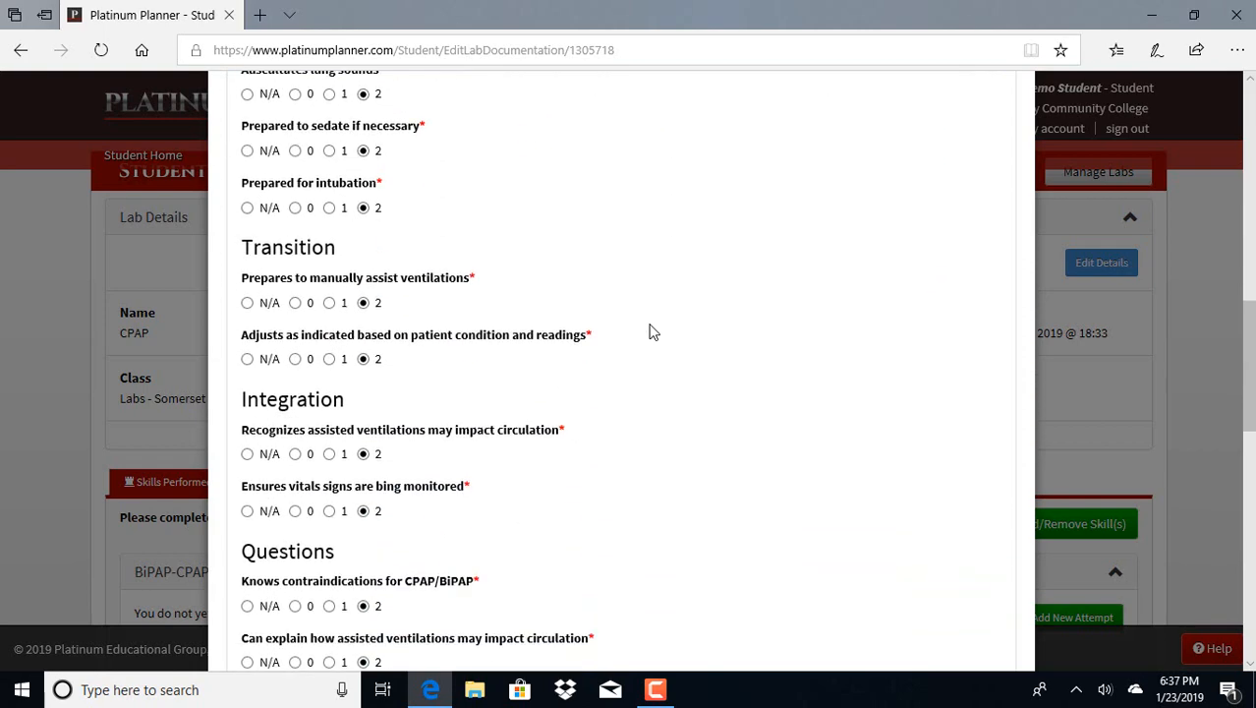
scroll(649, 332, "down", 2)
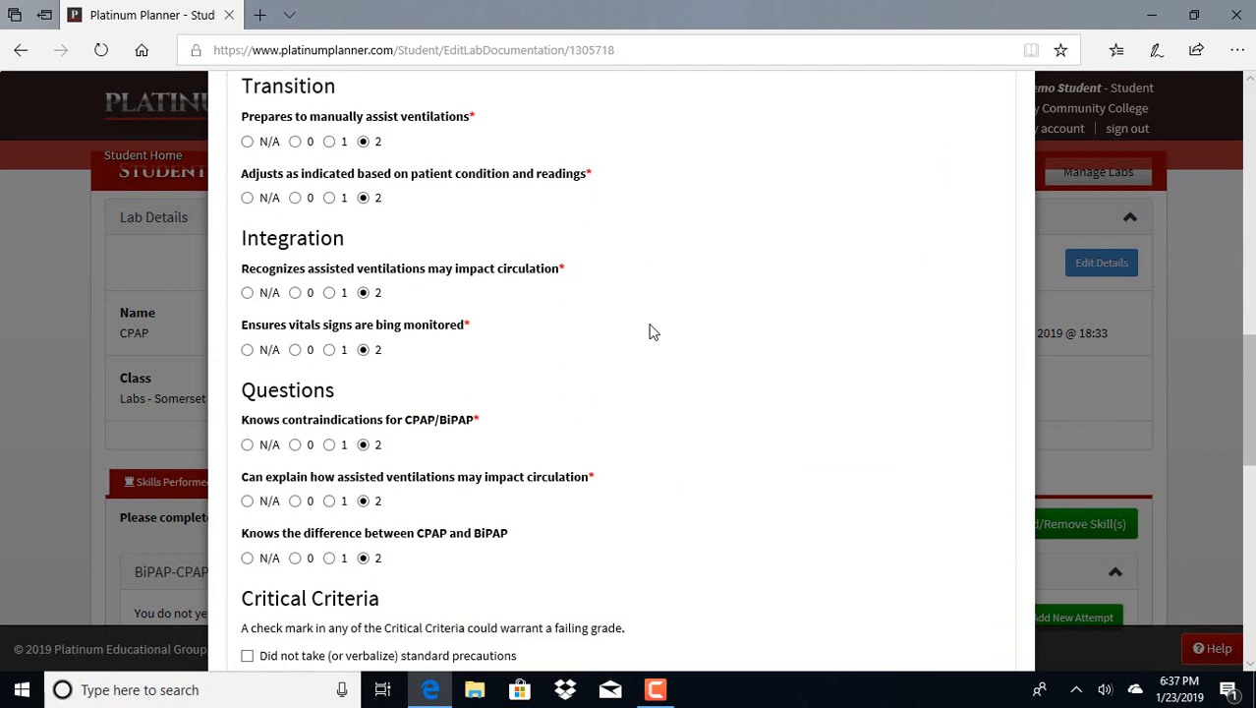
scroll(649, 332, "down", 3)
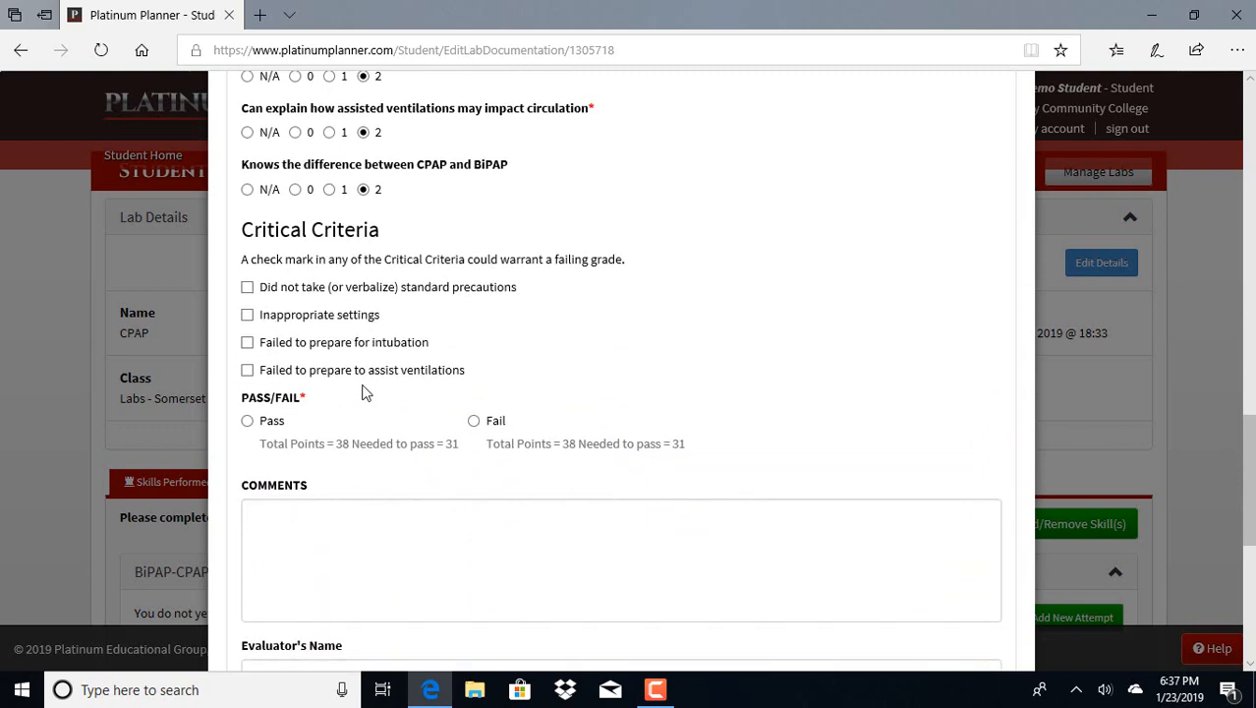
scroll(362, 392, "down", 2)
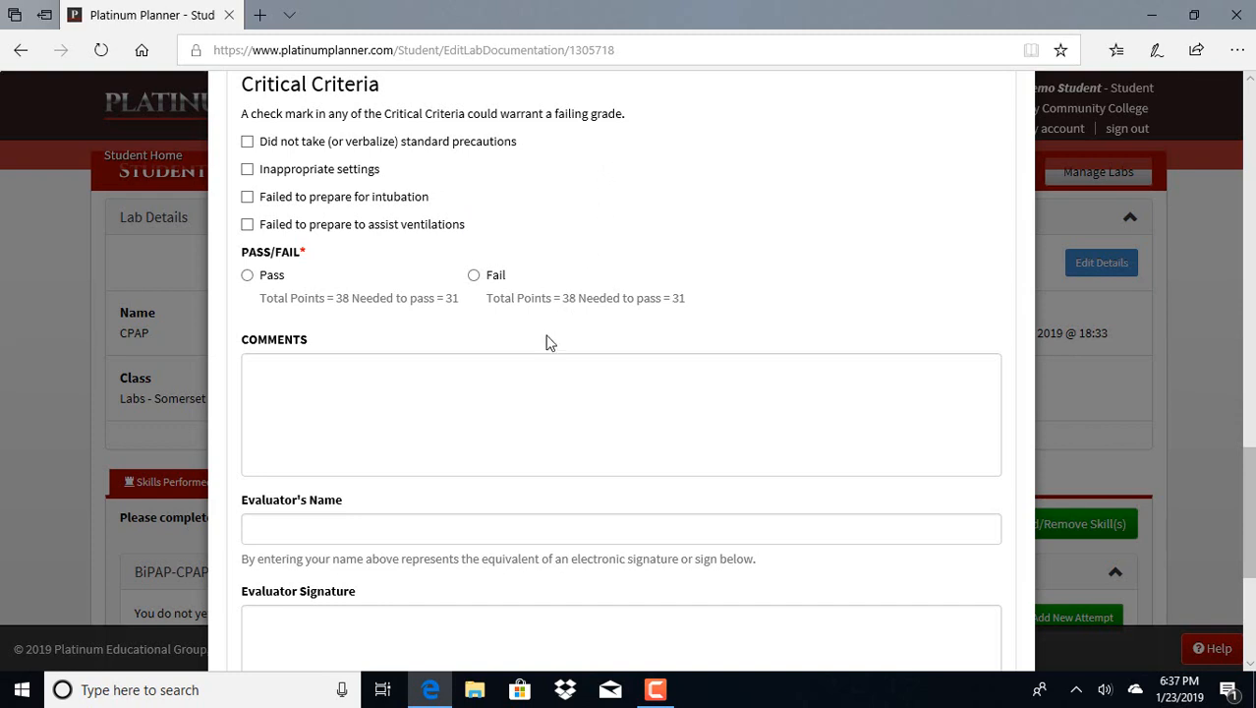
Enter the evaluation comment "Great job, you really rock" in the BIPAP/CPAP form
left_click(445, 388)
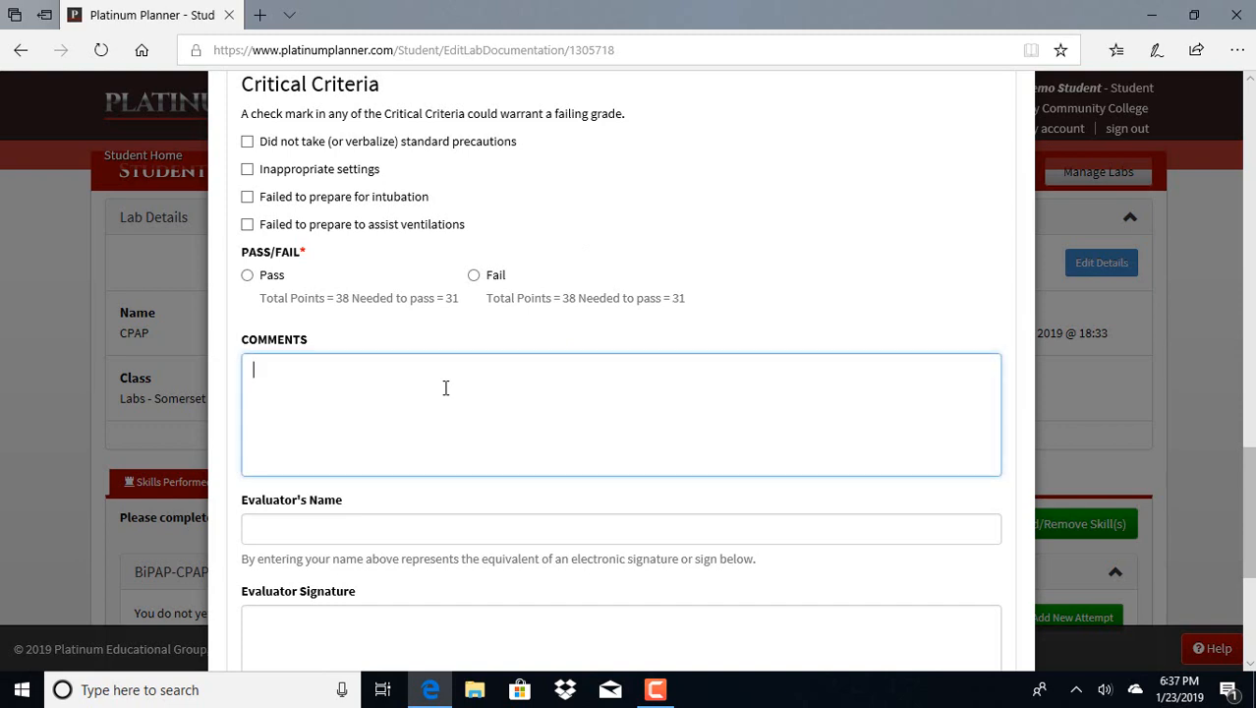
type("Great jo")
type("b, yourself")
key("BackSpace")
key("BackSpace")
key("BackSpace")
key("BackSpace")
type("e")
key("BackSpace")
key("BackSpace")
type("really rock")
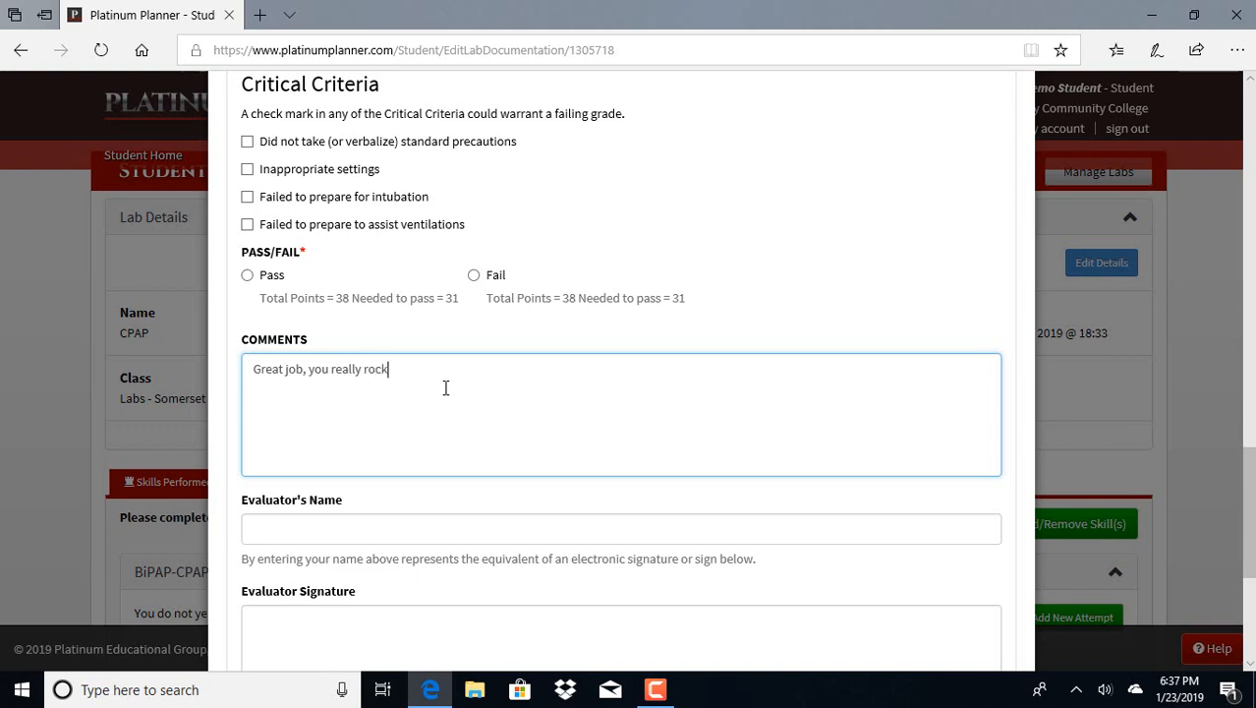
type("ed this skill!")
Complete the comment as "Great job, you really rocked this skill!" and enter the evaluator's full name and identification number as the evaluator's name
left_click(413, 540)
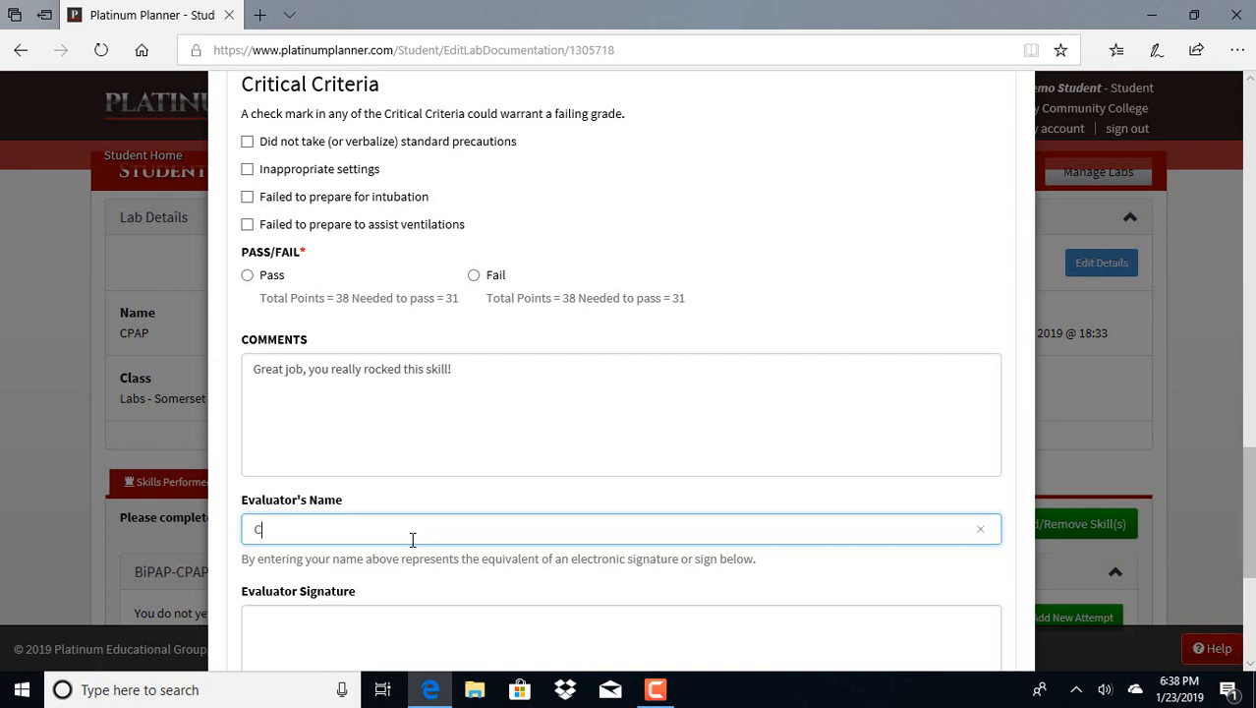
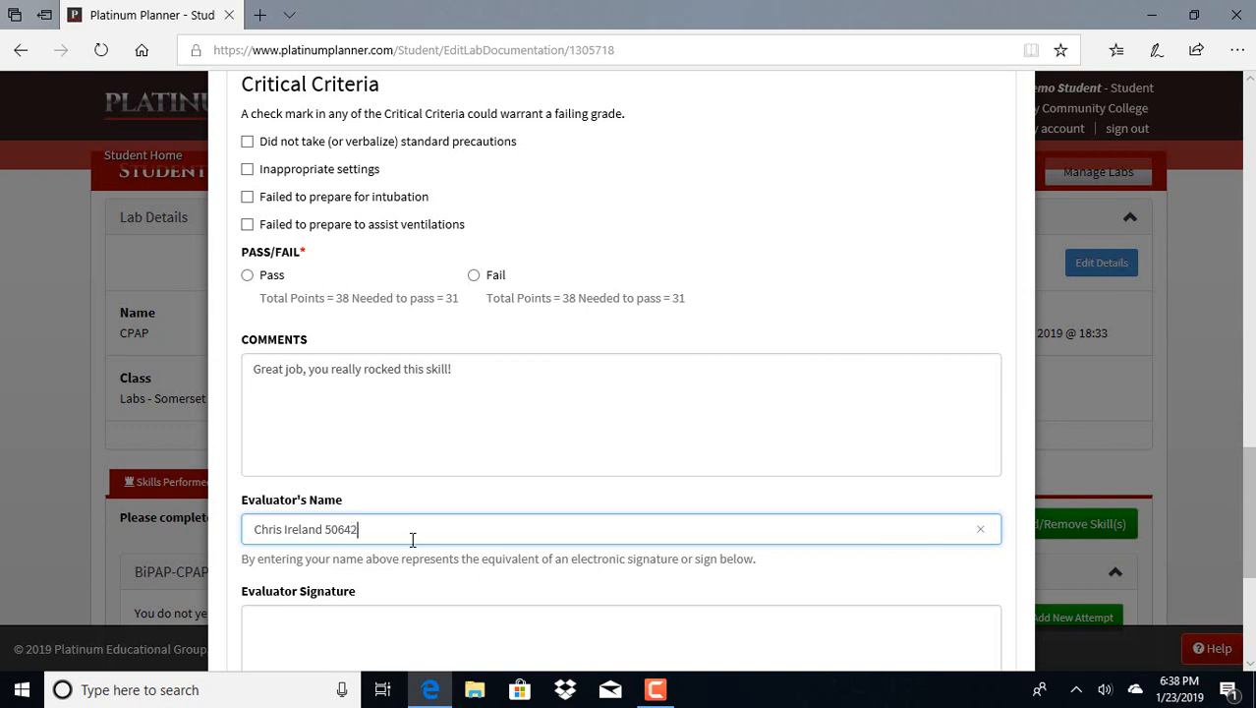
Draw the evaluator's handwritten first and last name above the line in the Evaluator Signature area
scroll(413, 539, "down", 3)
key("shift+Tab")
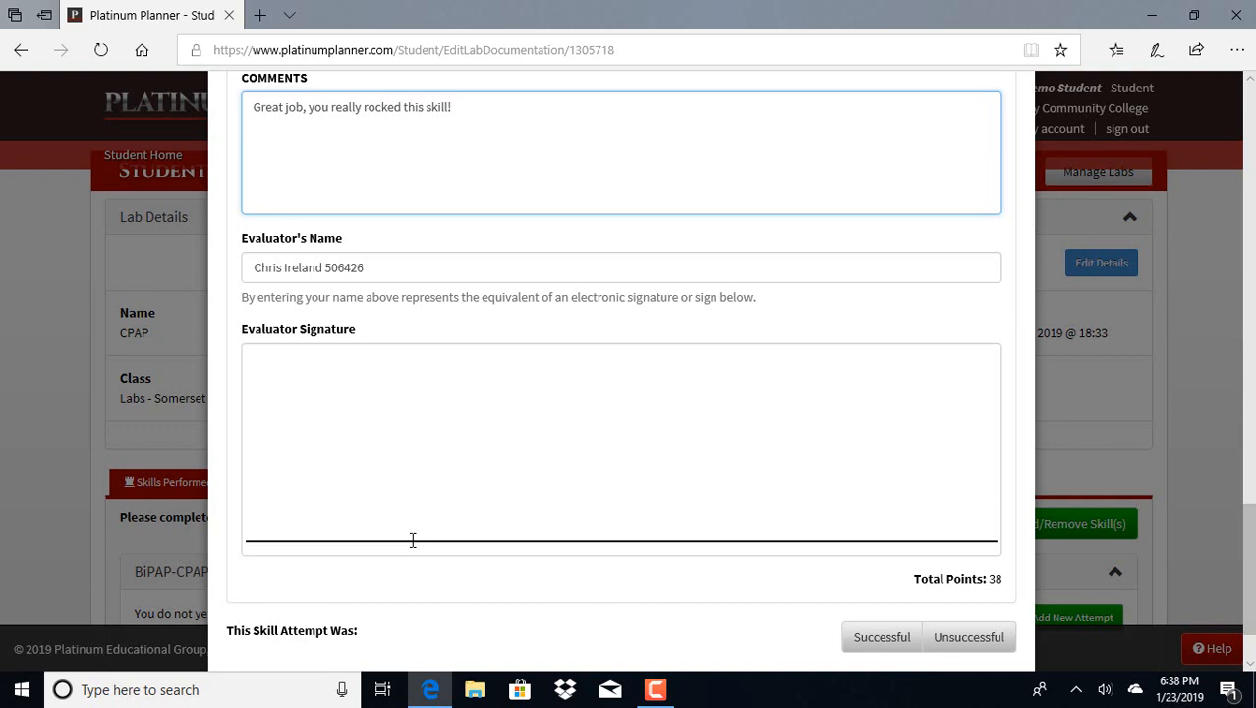
mouse_move(379, 391)
left_mouse_down()
mouse_move(379, 419)
mouse_move(334, 408)
mouse_move(411, 491)
mouse_move(415, 408)
mouse_move(436, 474)
mouse_move(568, 491)
left_mouse_up()
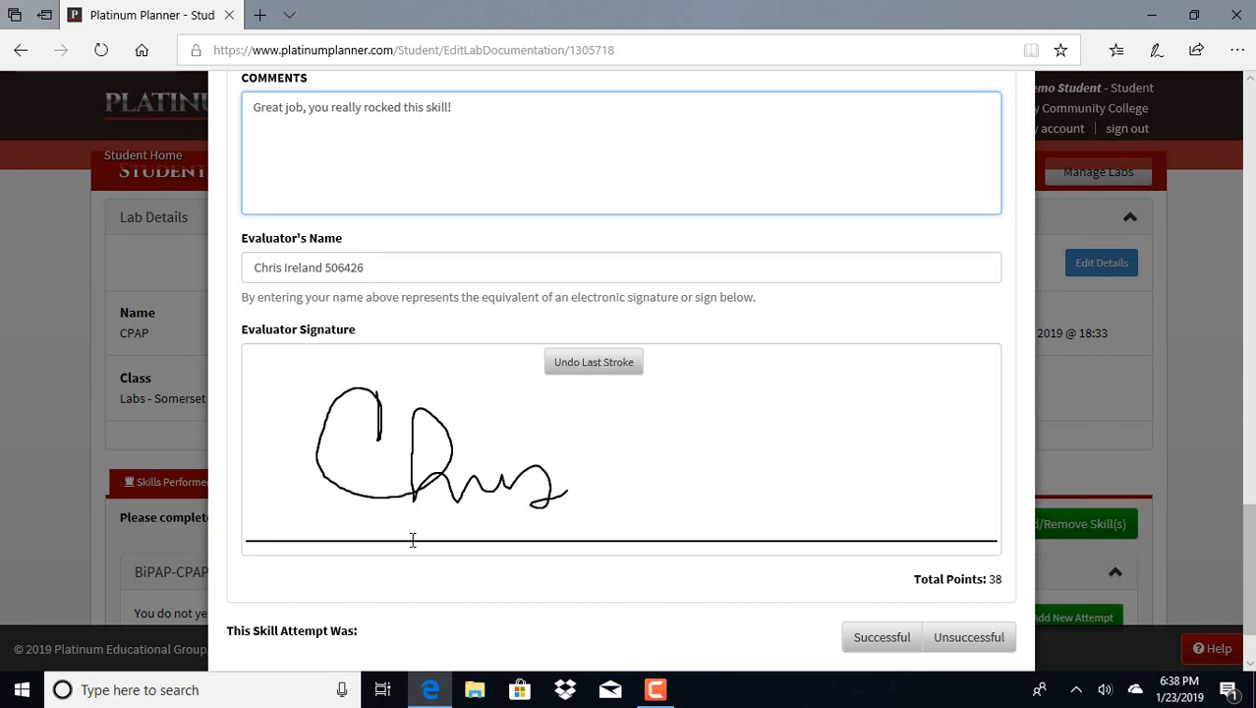
mouse_move(645, 498)
left_mouse_down()
mouse_move(622, 396)
mouse_move(582, 481)
mouse_move(730, 474)
mouse_move(757, 409)
mouse_move(829, 504)
mouse_move(868, 502)
mouse_move(887, 384)
mouse_move(863, 526)
left_mouse_up()
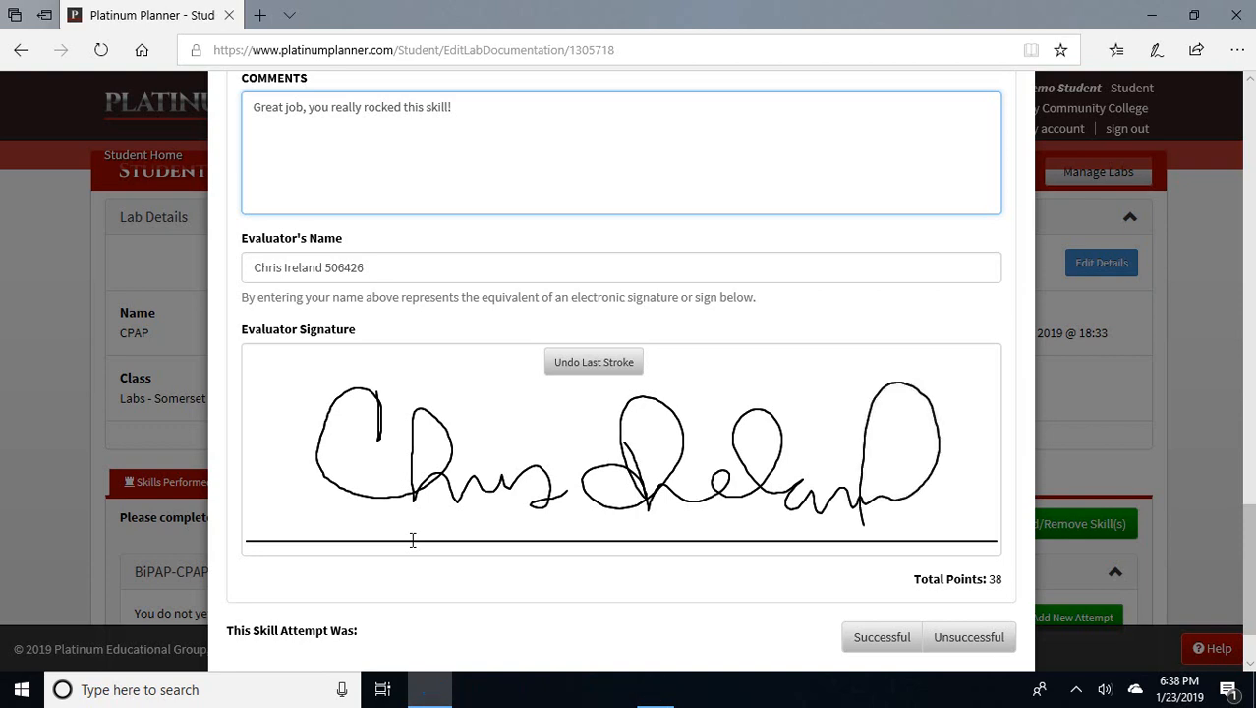
Mark the skill attempt as Successful, set the form's Pass/Fail rating to Pass, and save the attempt
scroll(703, 649, "down", 1)
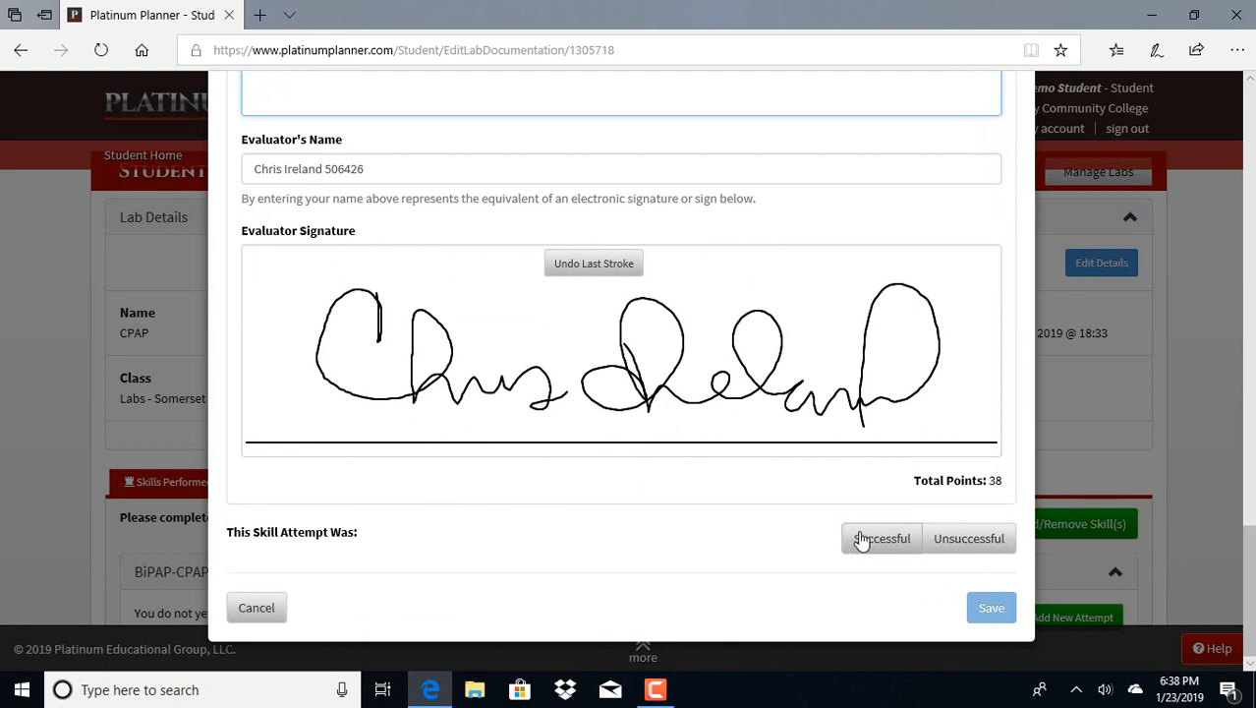
left_click(897, 547)
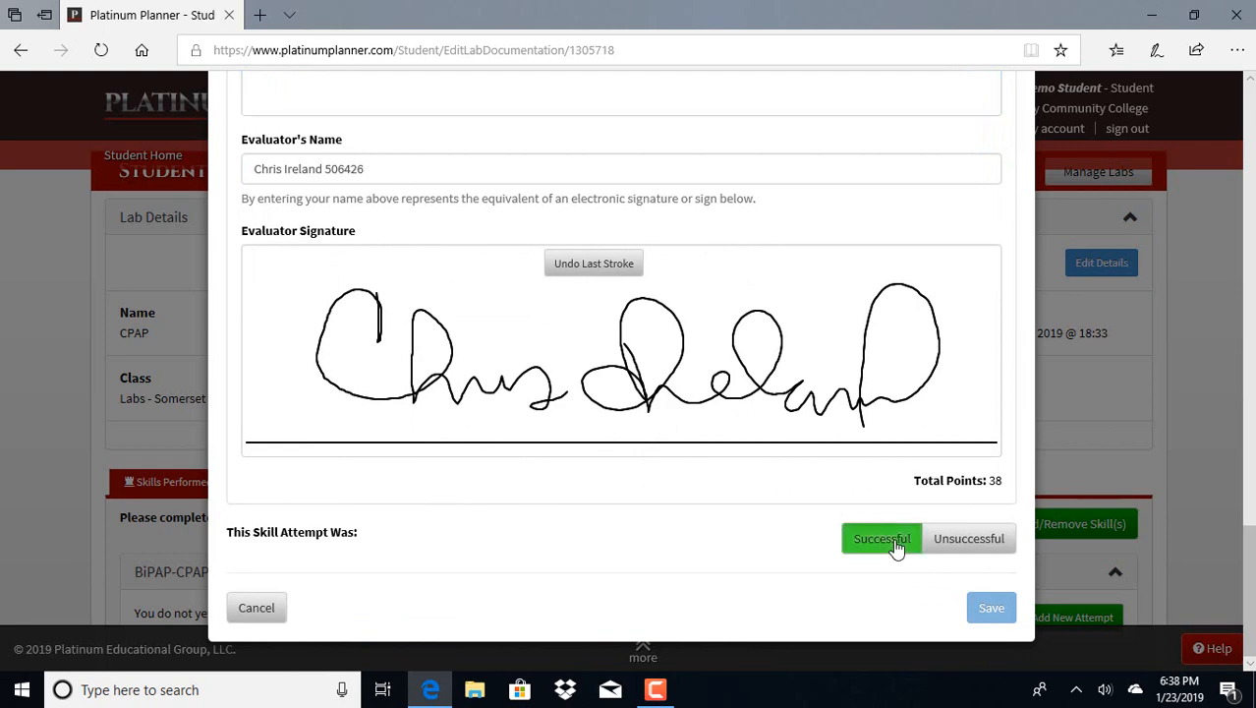
scroll(831, 595, "up", 4)
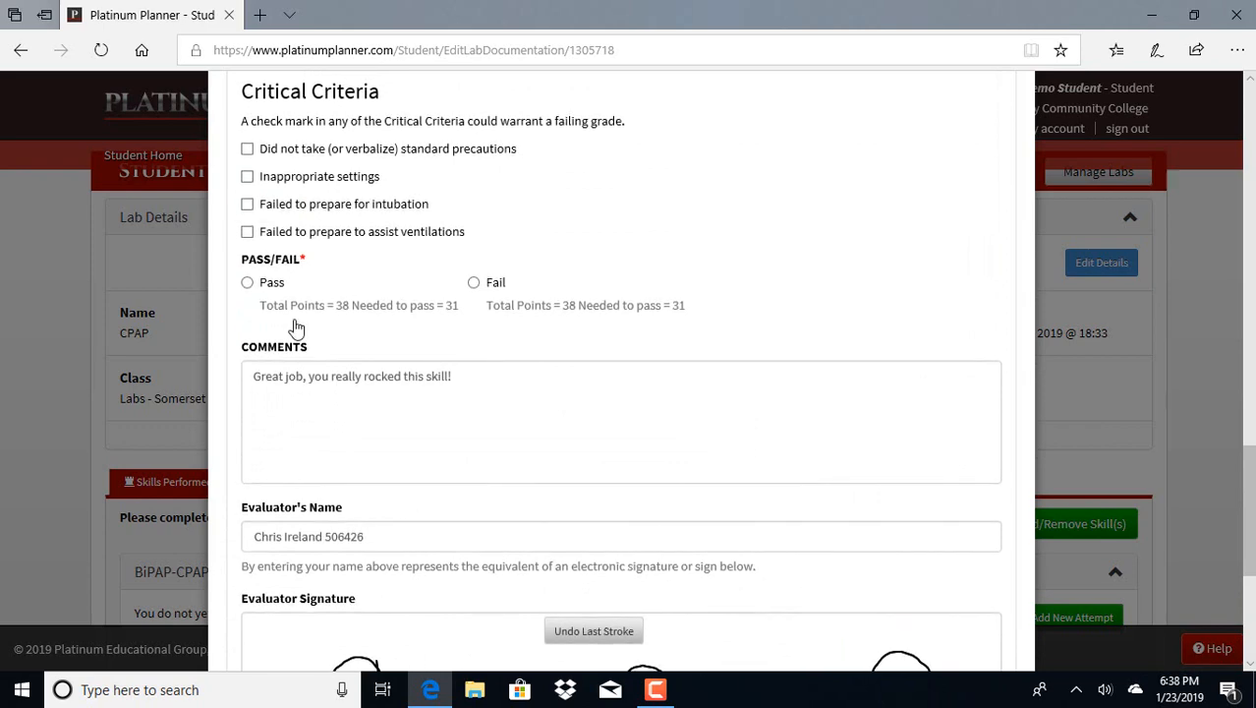
left_click(247, 283)
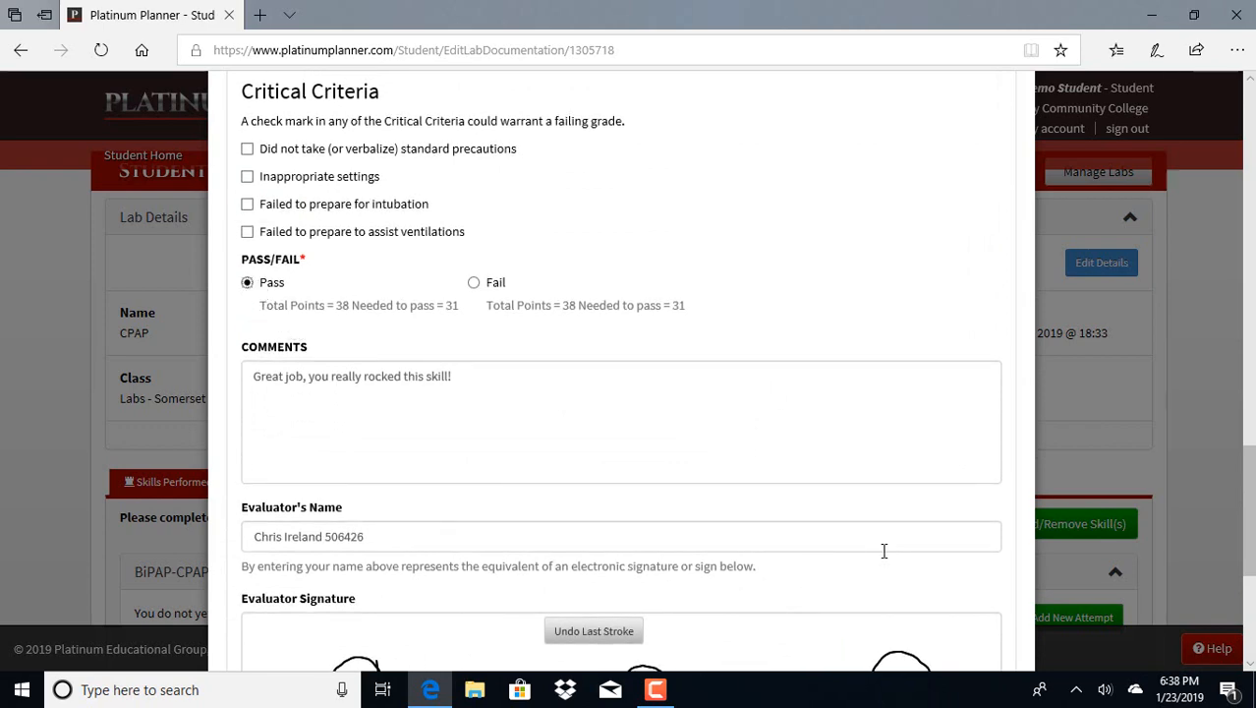
scroll(884, 549, "down", 4)
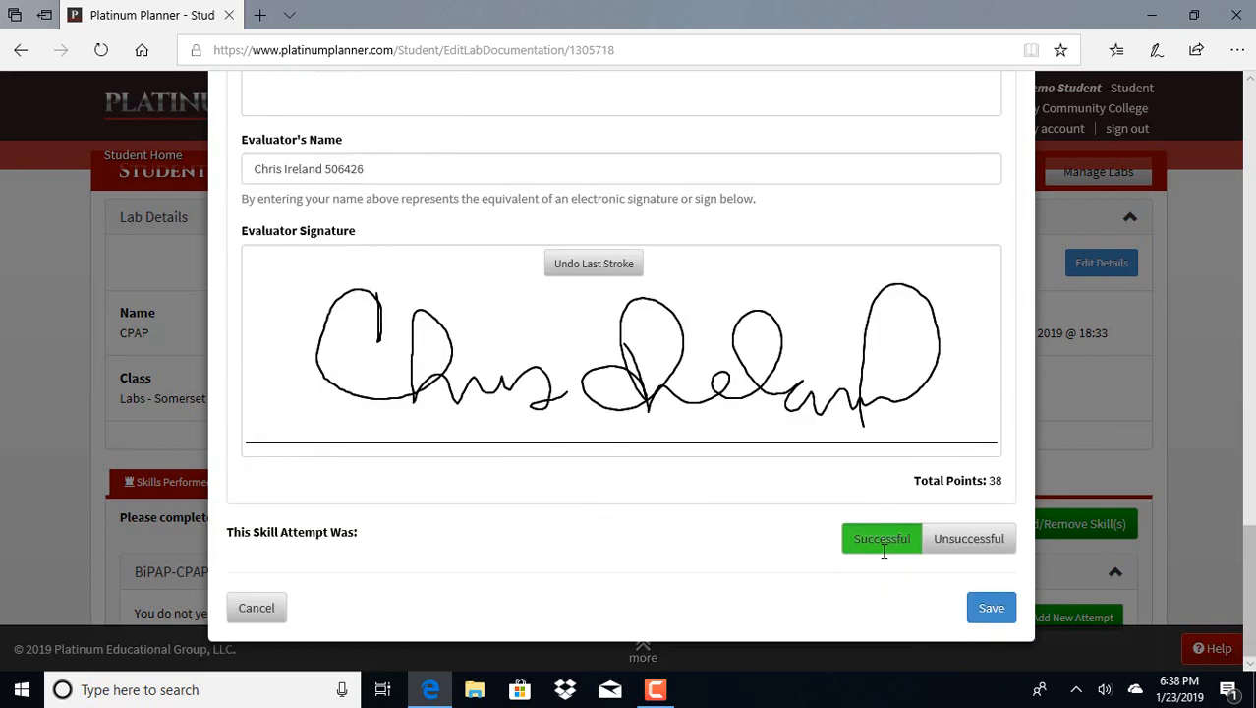
left_click(1002, 617)
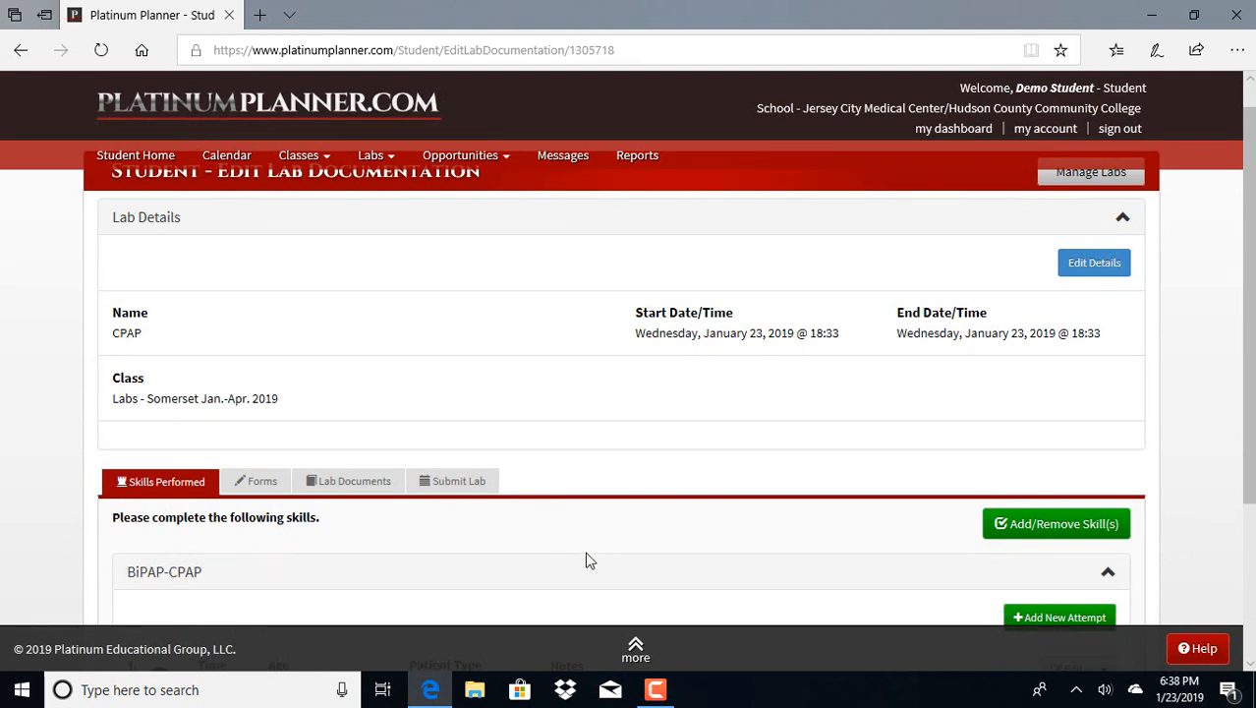
Submit the CPAP lab documentation for review with the optional message left blank
scroll(588, 559, "down", 2)
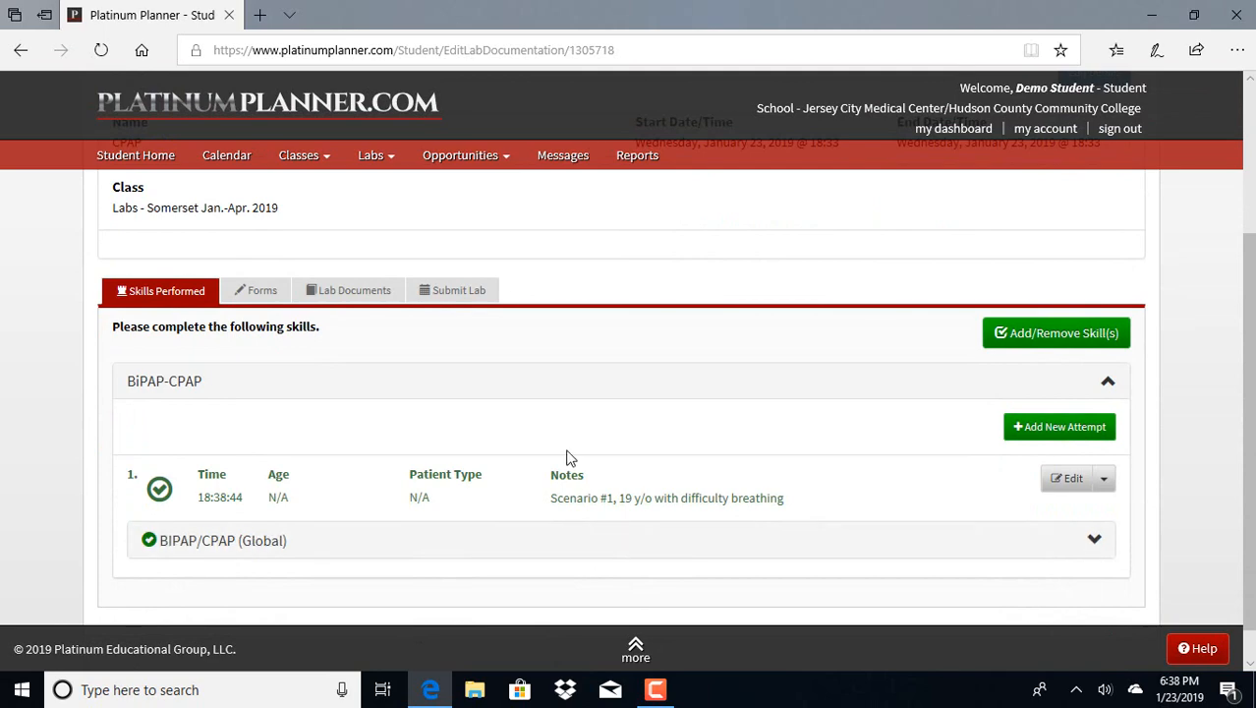
left_click(468, 294)
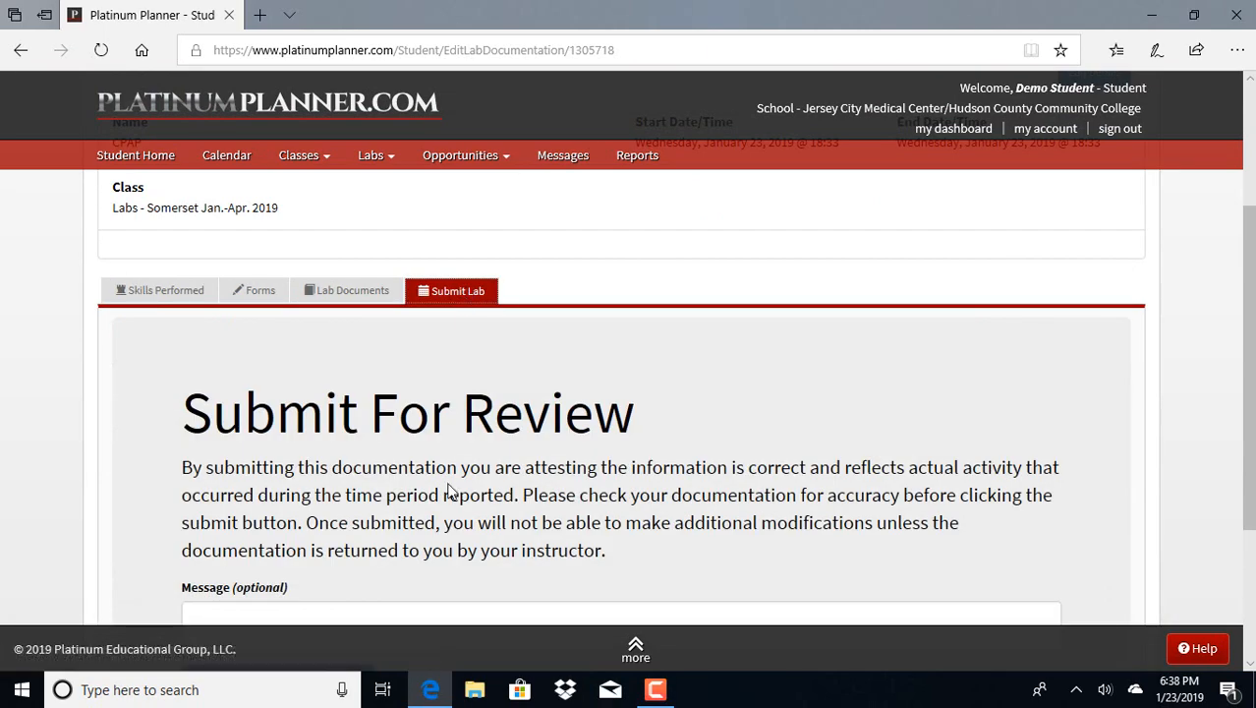
scroll(452, 488, "down", 2)
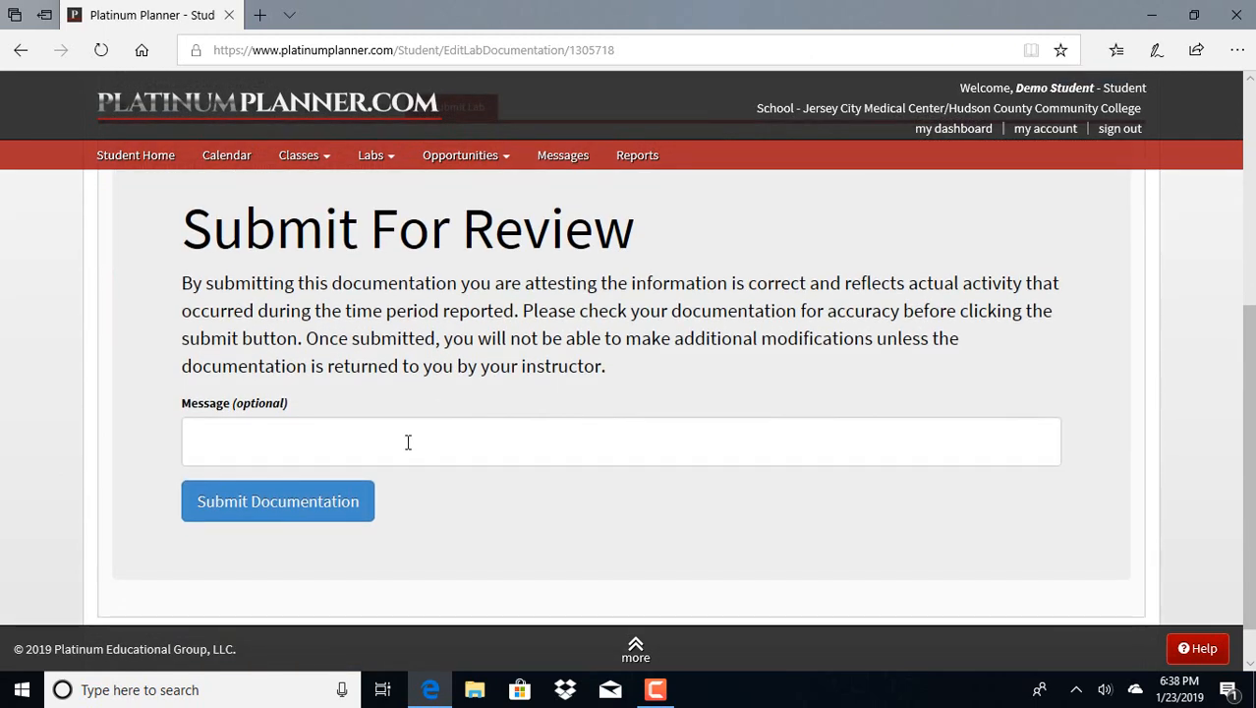
left_click(402, 440)
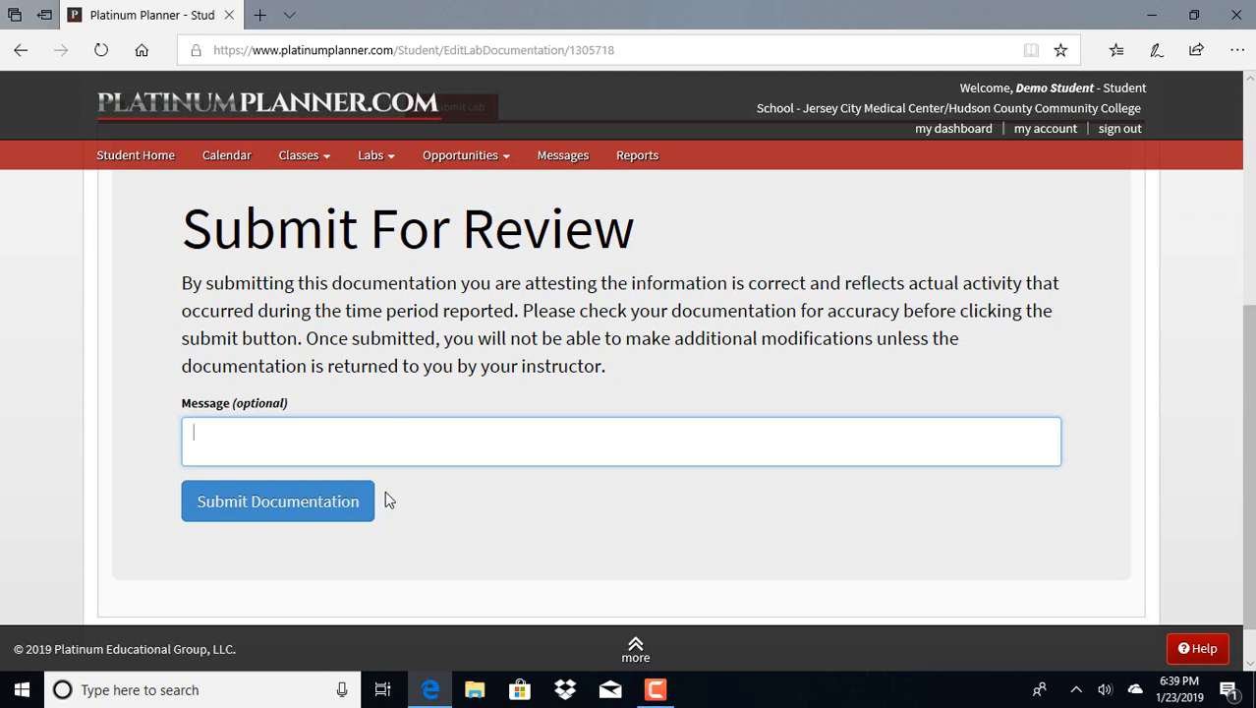
left_click(325, 516)
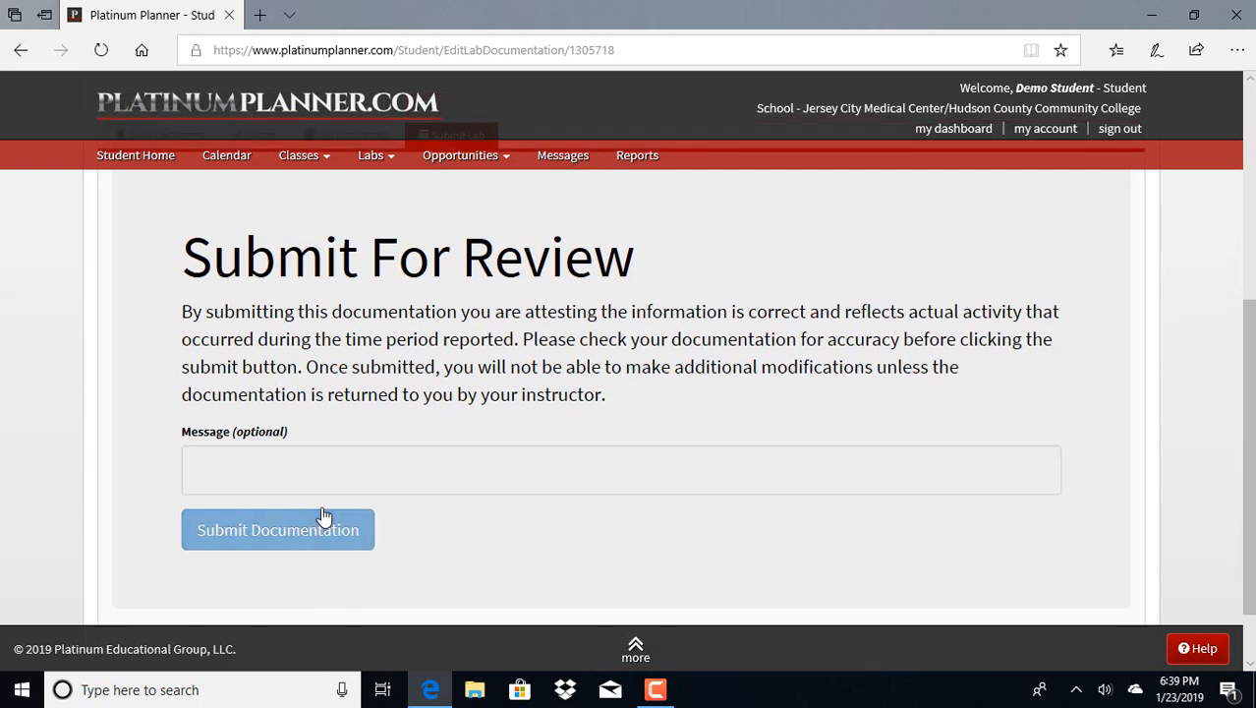